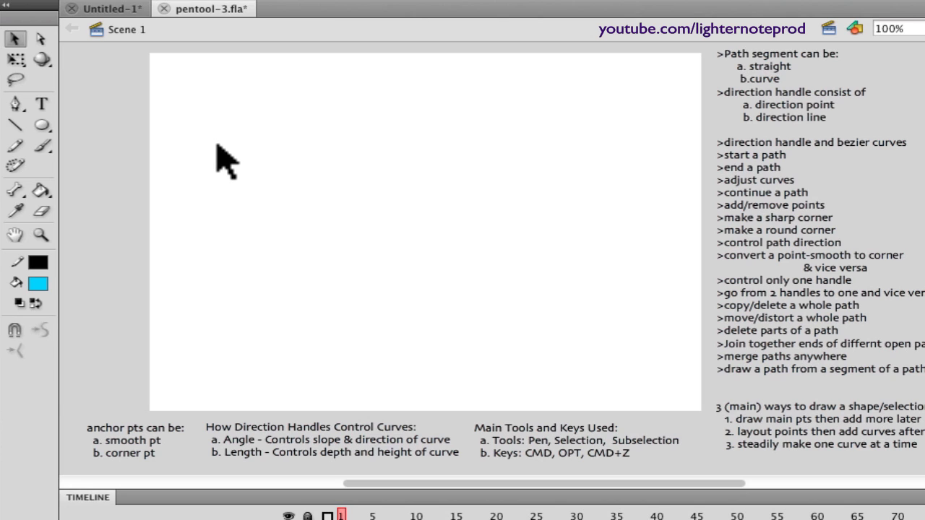
# Draw an open path near the stage's upper edge with the Pen tool, a straight segment followed by a downward-bulging curve, then deselect it.
pyautogui.press('p')
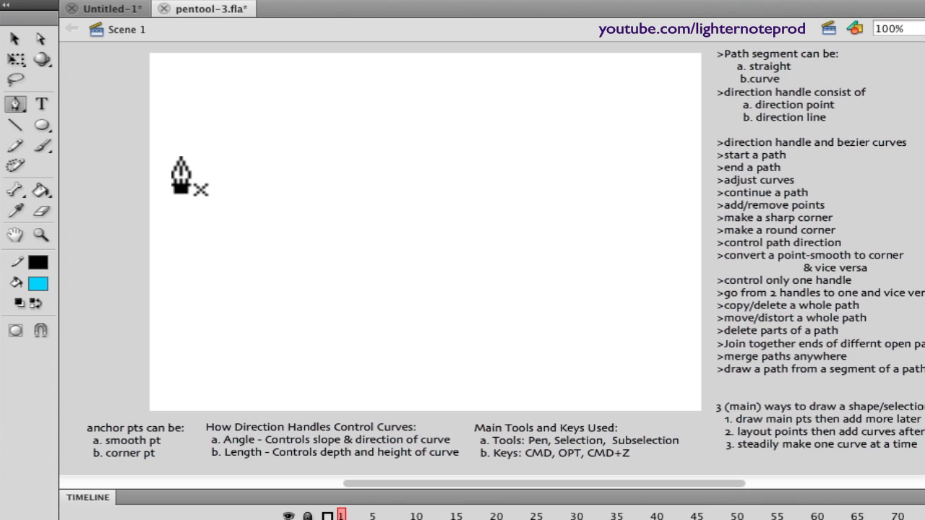
pyautogui.click(183, 133)
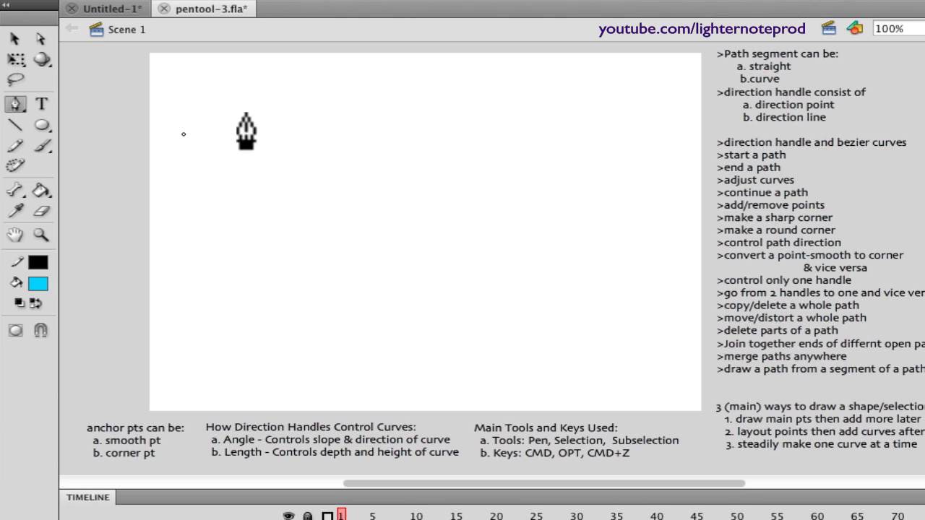
pyautogui.click(348, 130)
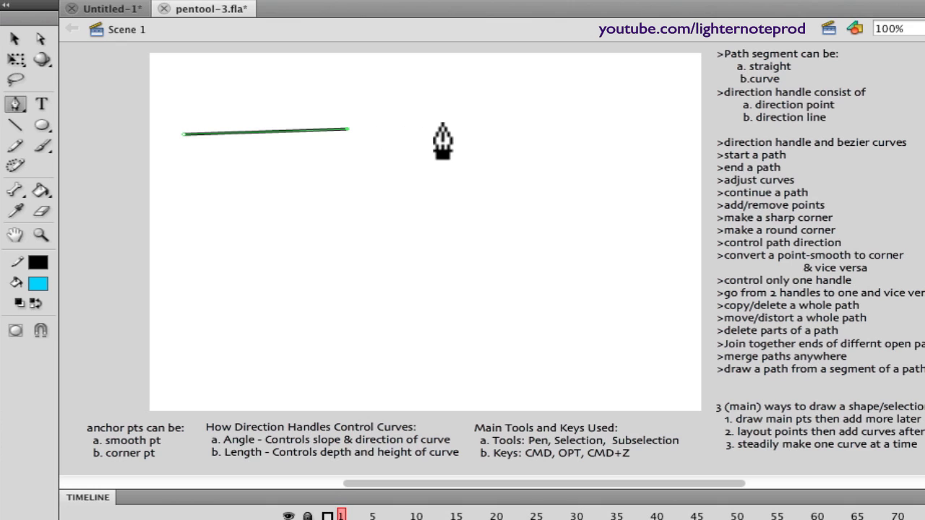
pyautogui.moveTo(483, 130); pyautogui.dragTo(511, 80)
pyautogui.press('v')
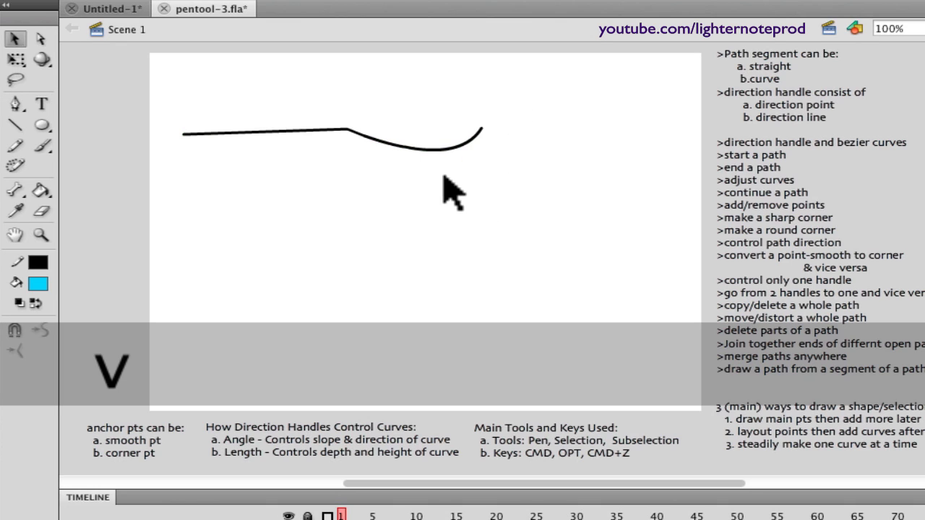
pyautogui.click(319, 133)
pyautogui.click(328, 171)
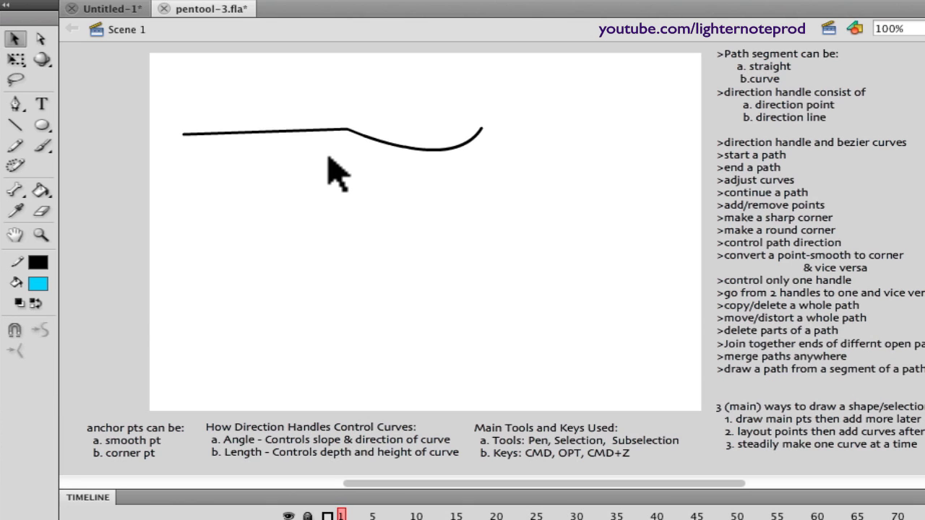
# Continue the path from its right-hand endpoint with a curved segment that hooks upward and back to the left.
pyautogui.press('p')
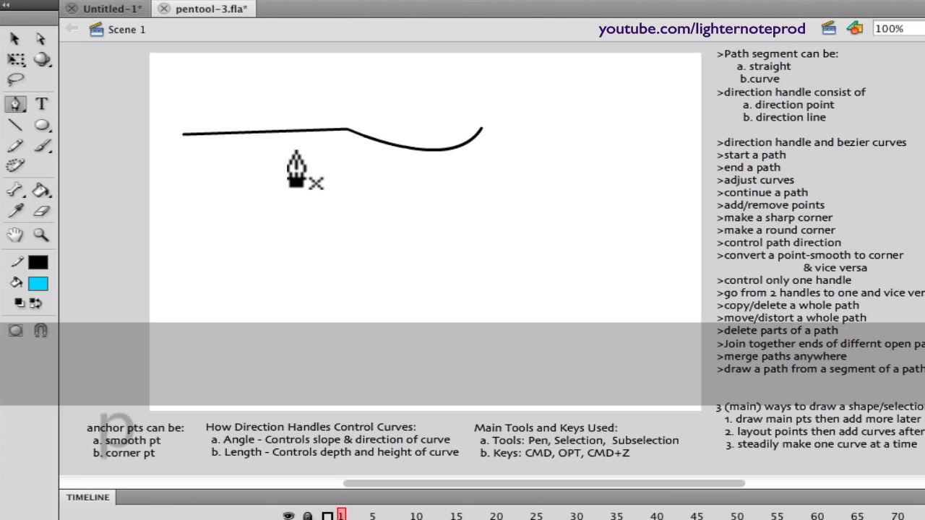
pyautogui.press('a')
pyautogui.click(293, 132)
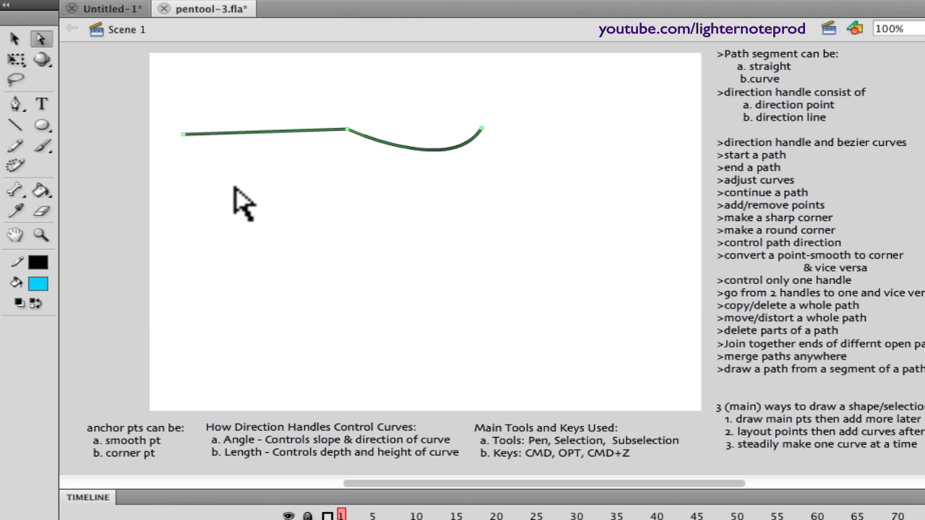
pyautogui.press('p')
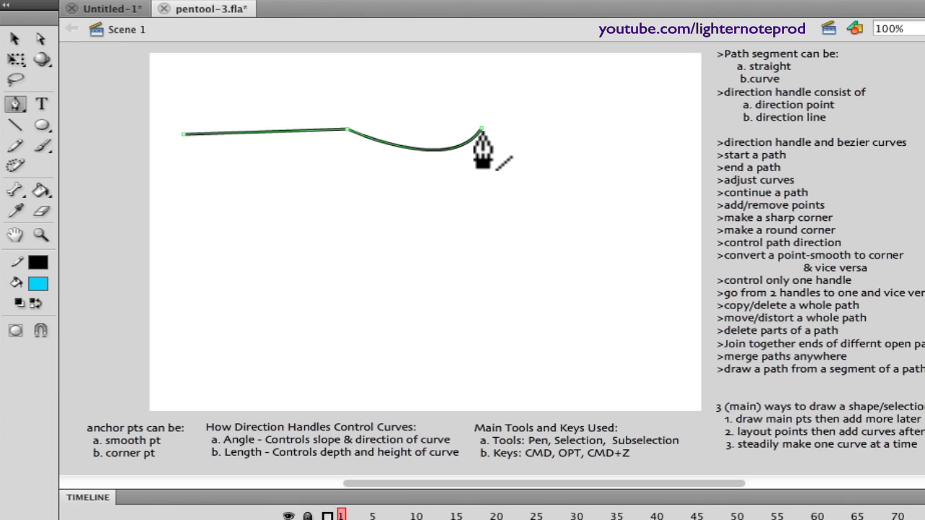
pyautogui.moveTo(482, 130); pyautogui.dragTo(512, 79)
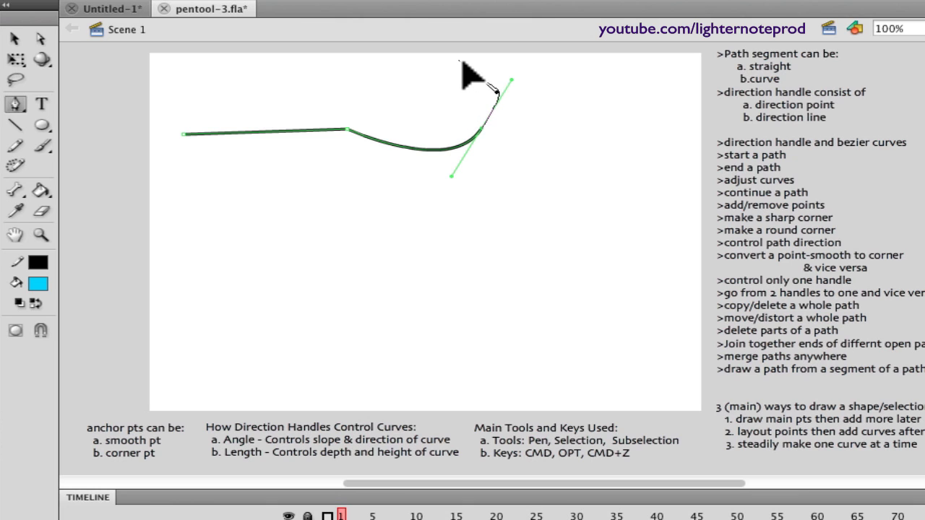
pyautogui.moveTo(477, 75)
pyautogui.mouseDown()
pyautogui.moveTo(450, 55)
pyautogui.moveTo(431, 58)
pyautogui.moveTo(469, 76)
pyautogui.mouseUp()
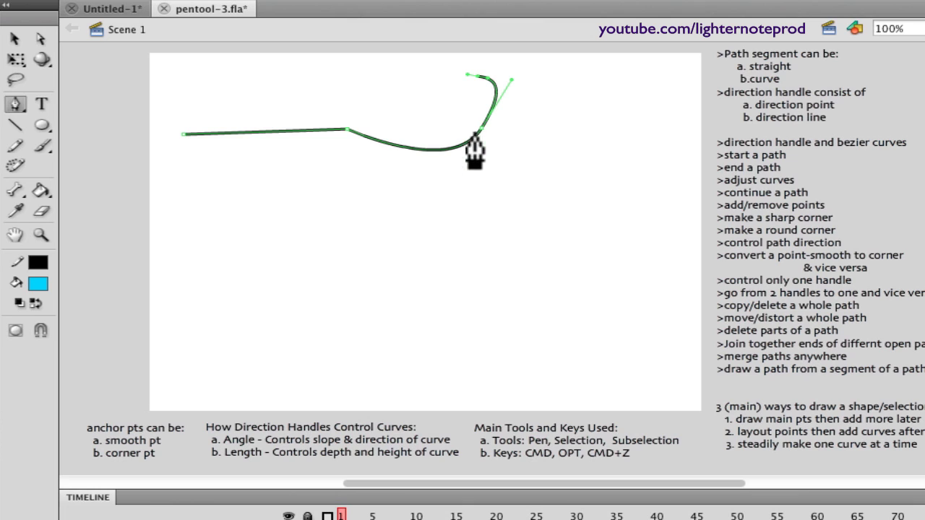
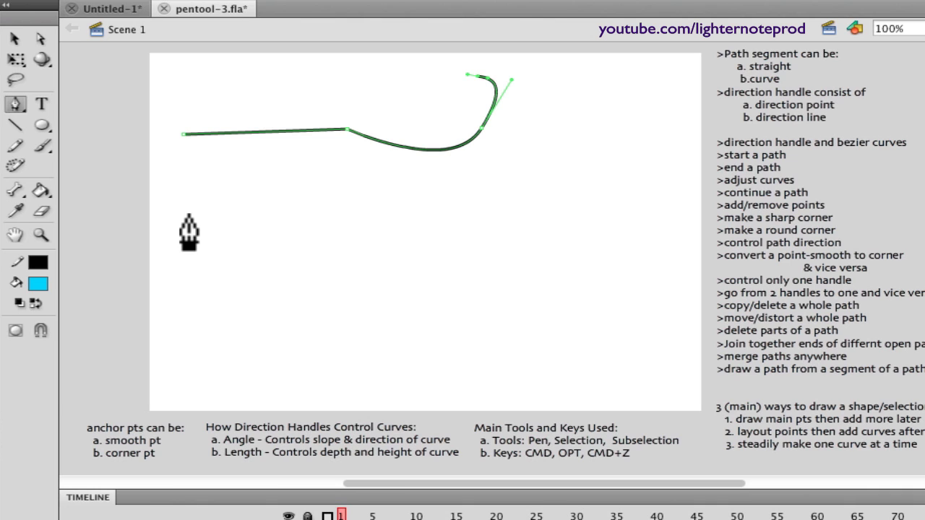
# Draw a separate zigzag path of straight segments with the Pen tool across the stage below the first path.
pyautogui.press('p')
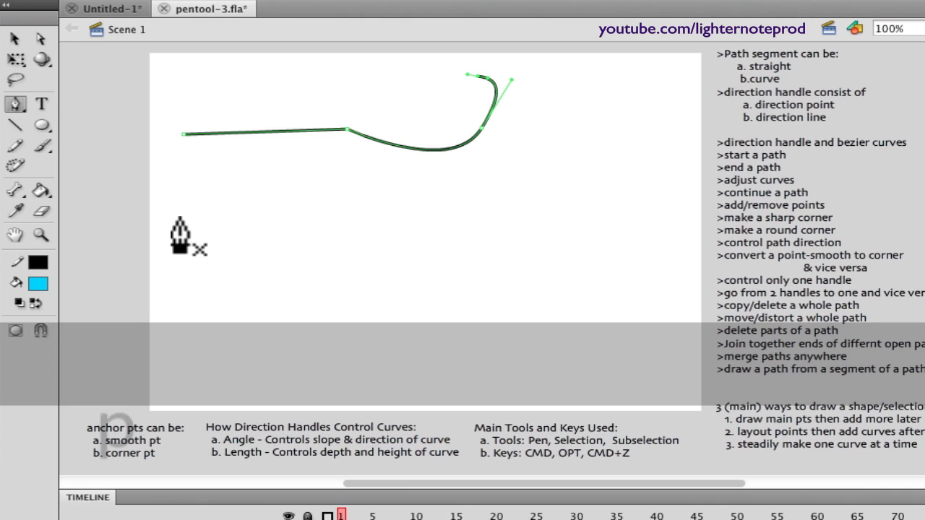
pyautogui.click(171, 222)
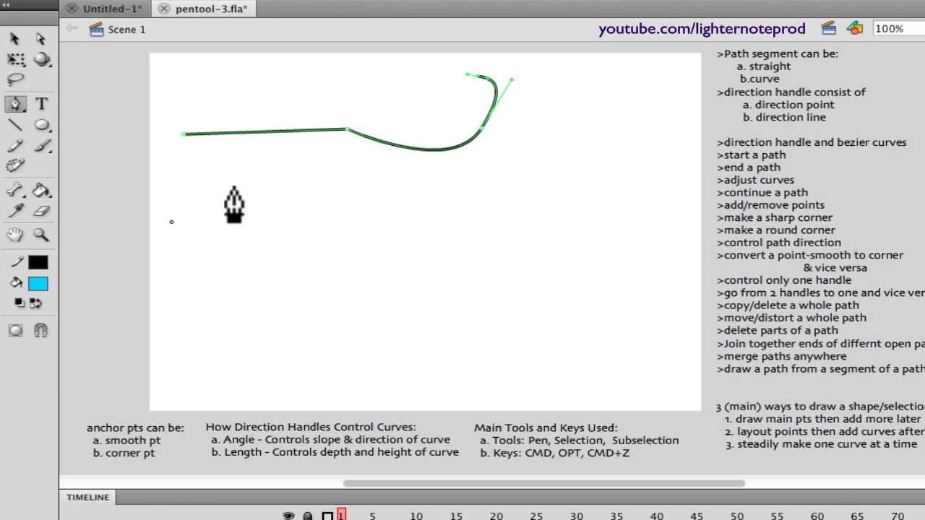
pyautogui.click(233, 186)
pyautogui.click(282, 208)
pyautogui.click(337, 182)
pyautogui.click(372, 207)
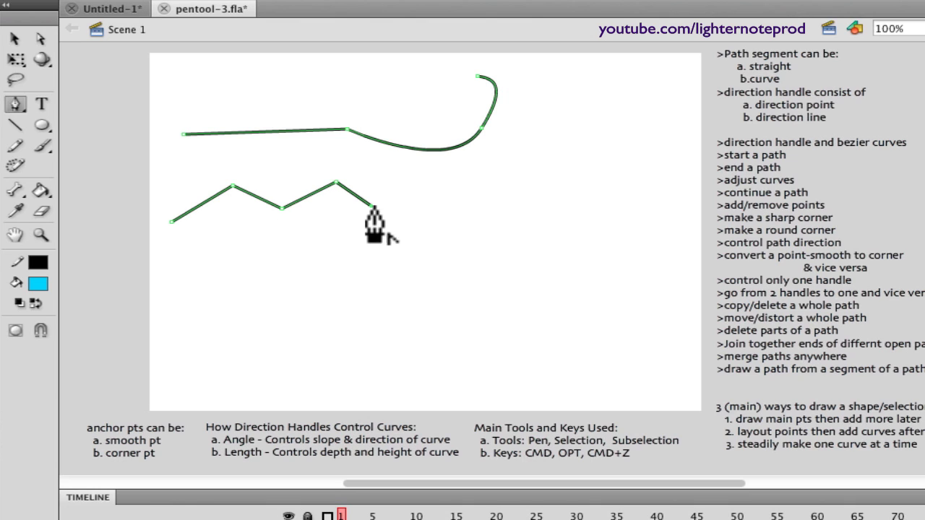
pyautogui.click(392, 182)
pyautogui.click(484, 177)
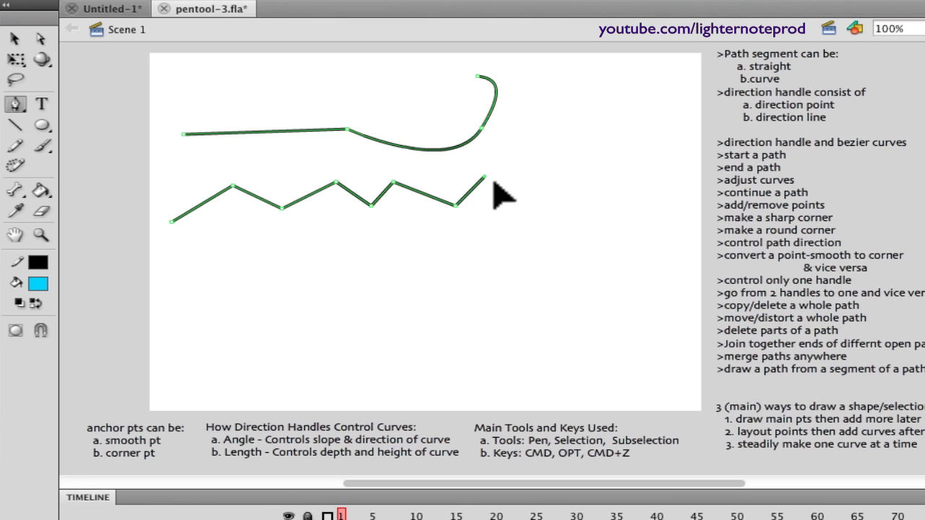
pyautogui.click(533, 193)
pyautogui.click(571, 158)
pyautogui.click(640, 182)
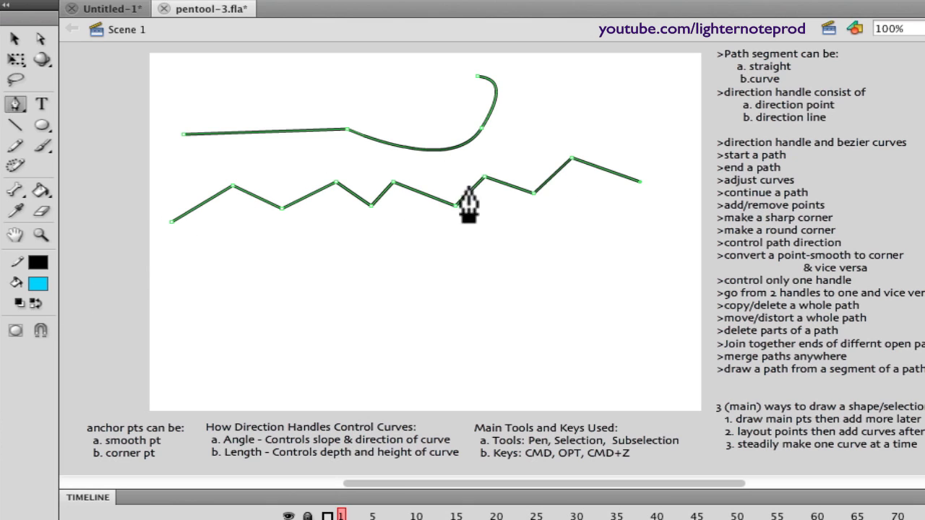
pyautogui.click(179, 258)
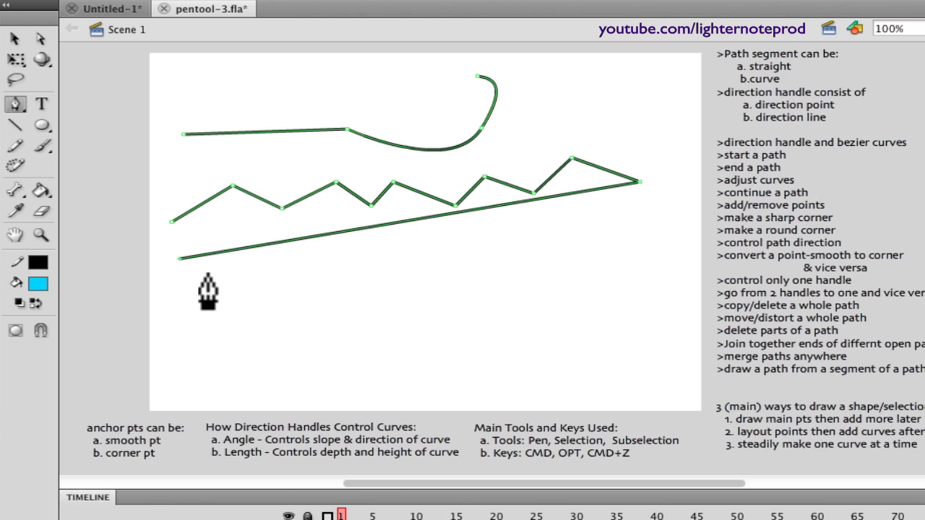
pyautogui.press('p')
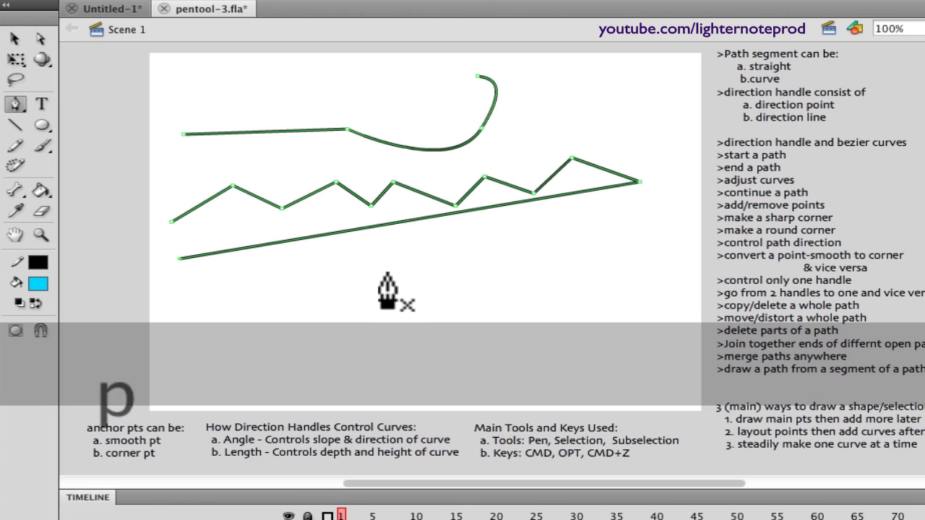
pyautogui.press('super+z')
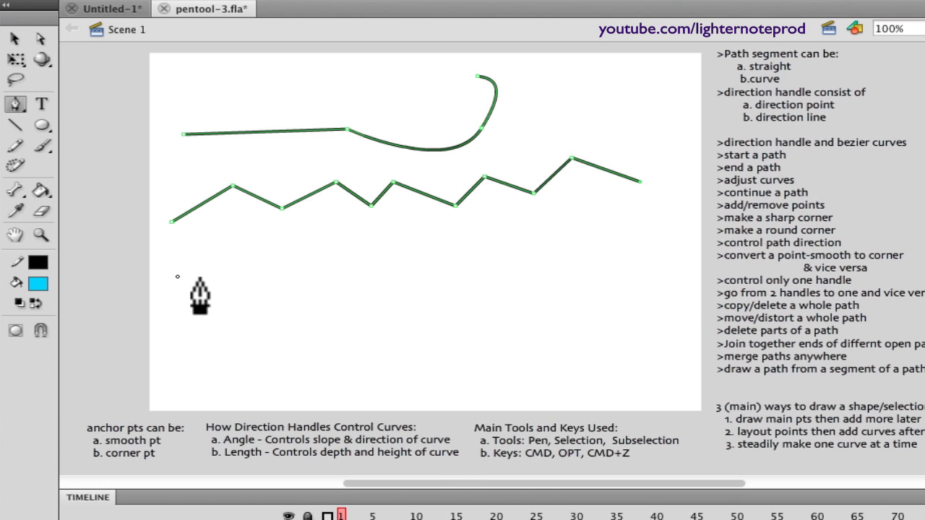
# Draw an exactly horizontal line below the zigzag and a separate exactly vertical line to its right.
pyautogui.press('shift')
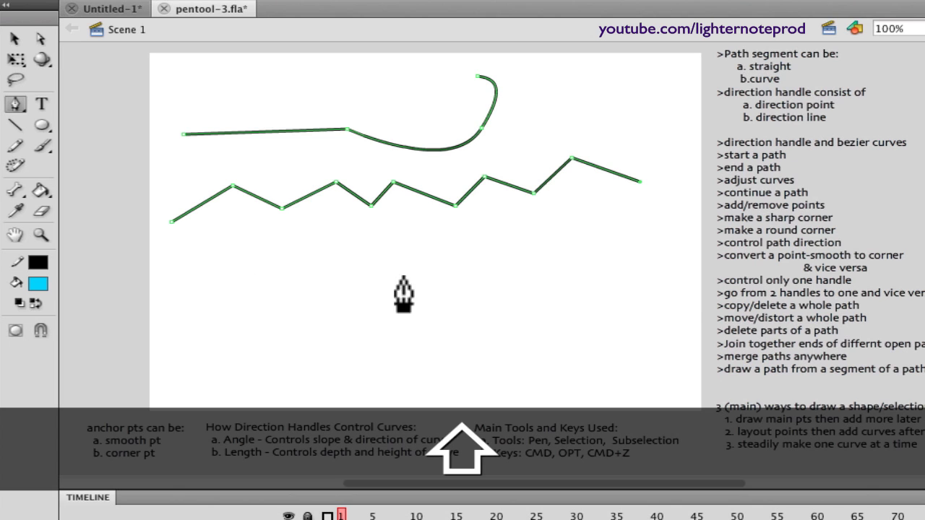
pyautogui.keyDown('shift'); pyautogui.click(515, 276); pyautogui.keyUp('shift')
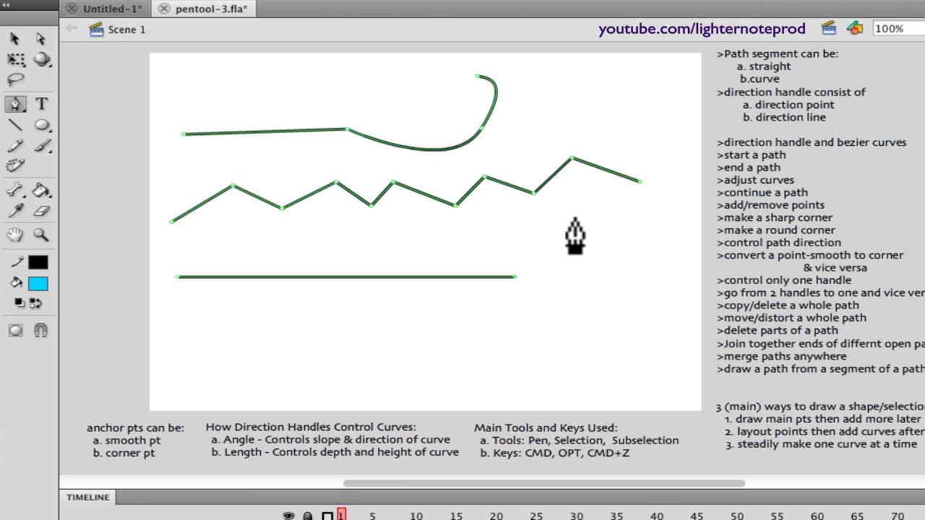
pyautogui.press('p')
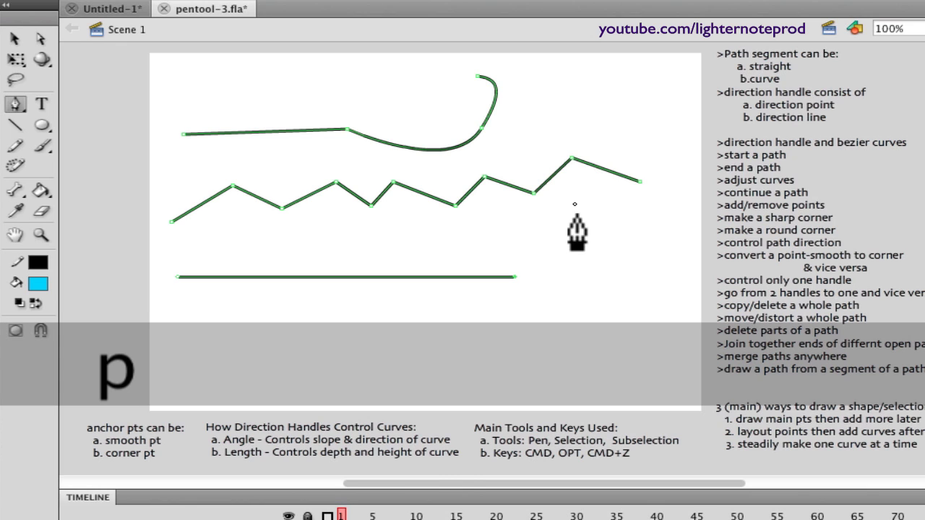
pyautogui.press('shift')
pyautogui.keyDown('shift'); pyautogui.click(575, 352); pyautogui.keyUp('shift')
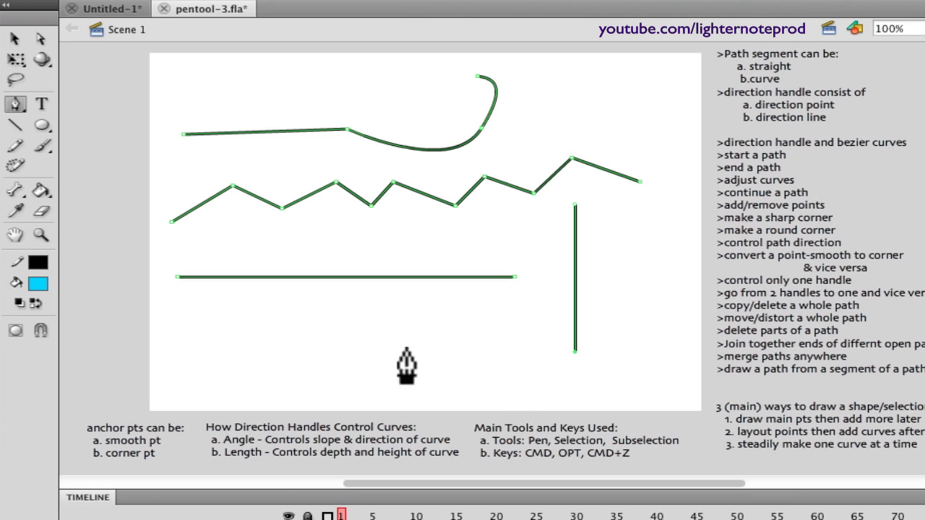
# Draw a second horizontal line beneath the first and a separate vertical line crossing both near their middle.
pyautogui.press('shift')
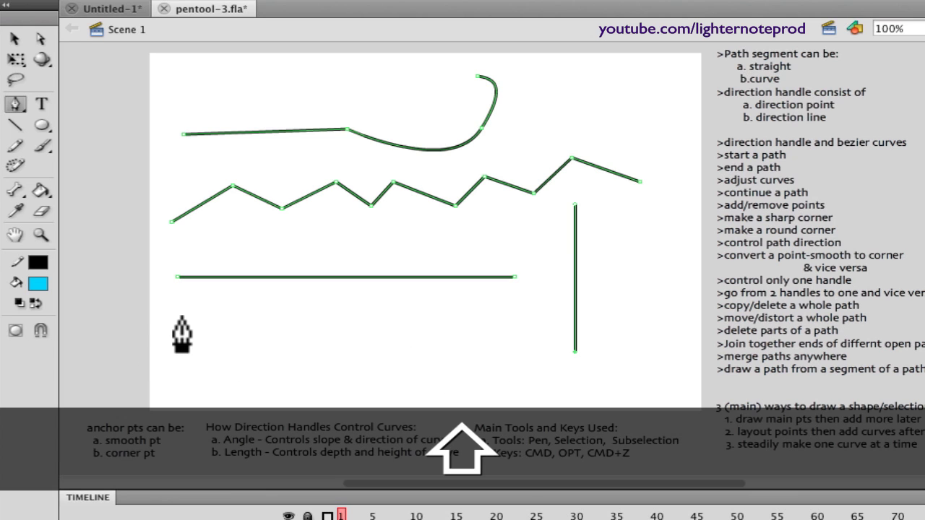
pyautogui.press('p')
pyautogui.press('shift')
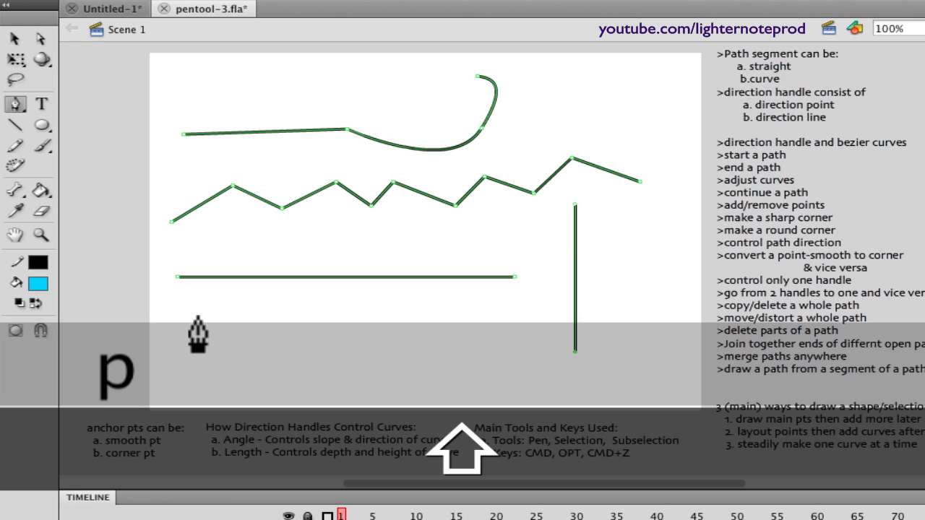
pyautogui.click(518, 315)
pyautogui.keyDown('shift'); pyautogui.click(179, 315); pyautogui.keyUp('shift')
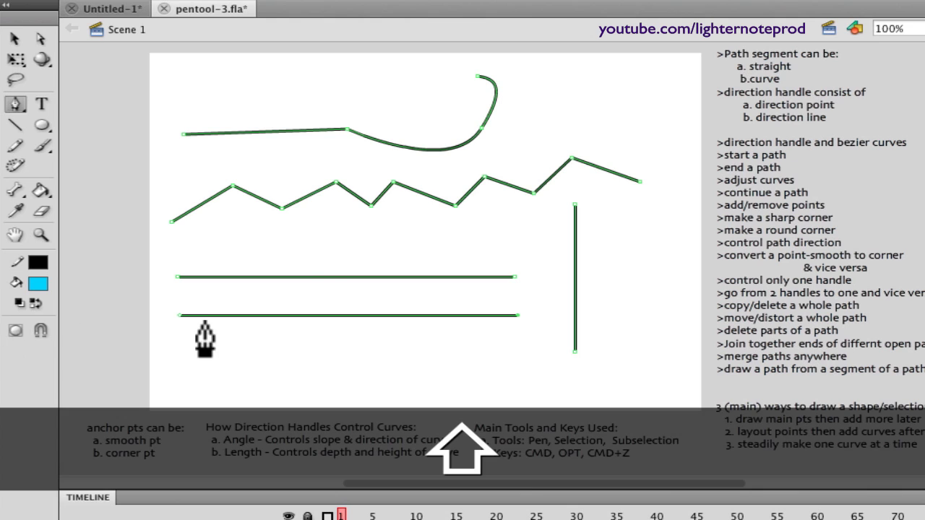
pyautogui.press('p')
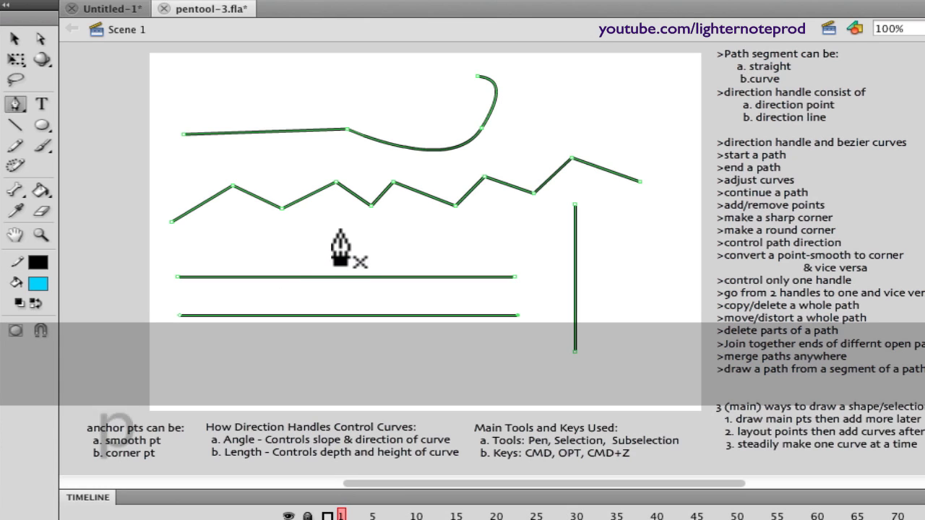
pyautogui.click(337, 223)
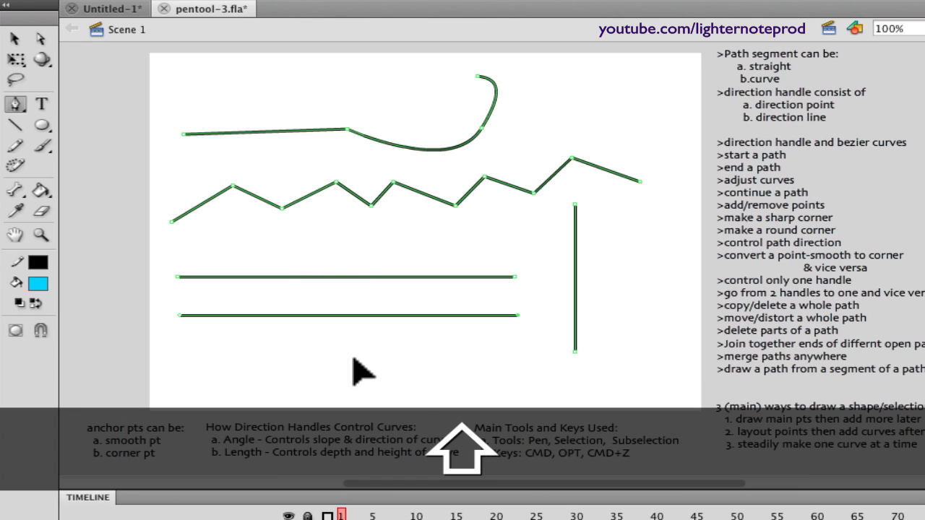
pyautogui.keyDown('shift'); pyautogui.click(337, 356); pyautogui.keyUp('shift')
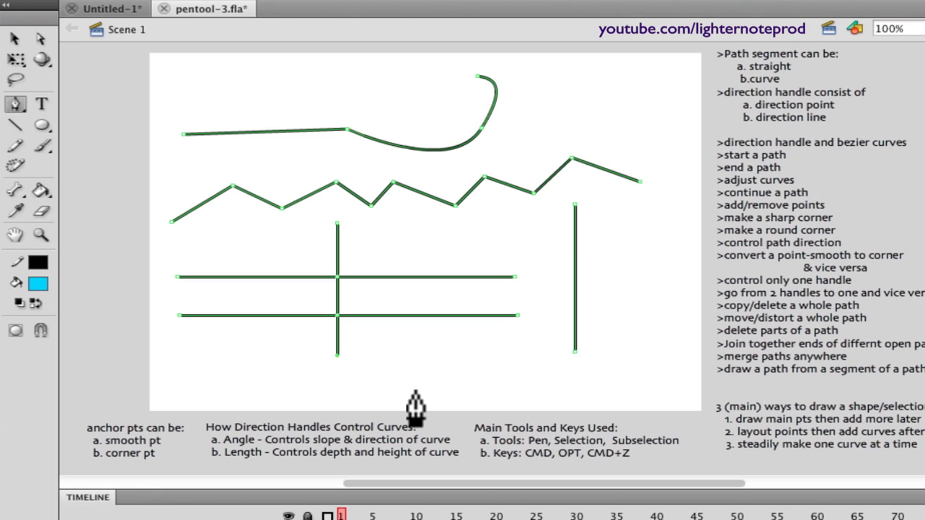
# Select all the practice paths on the stage and delete them.
pyautogui.press('v')
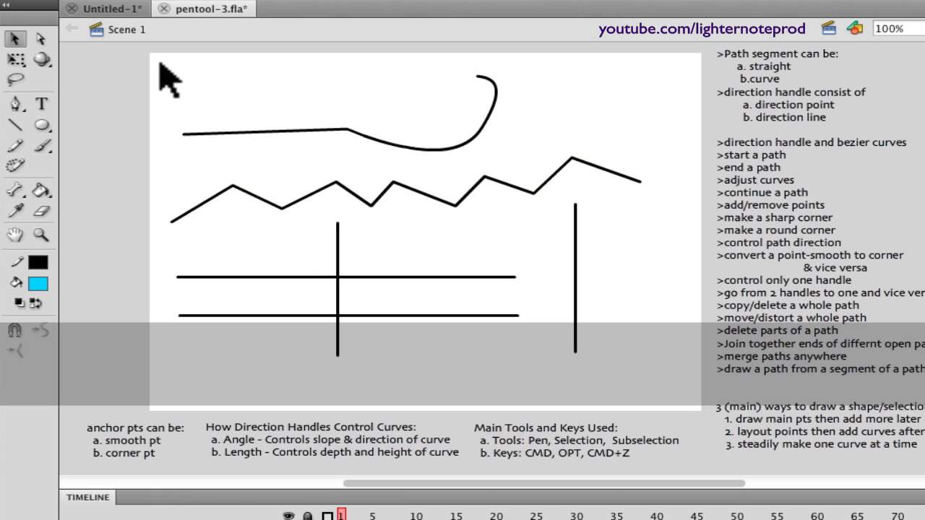
pyautogui.moveTo(157, 60); pyautogui.dragTo(665, 407)
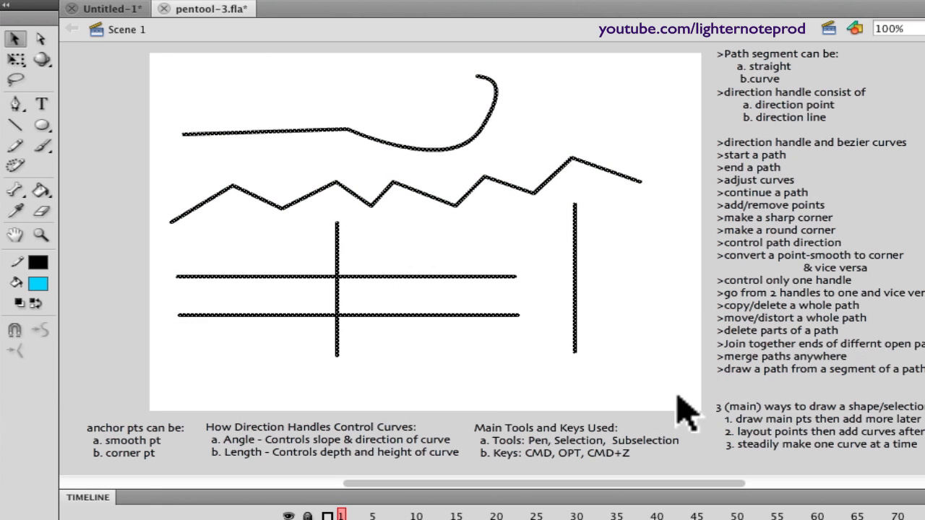
pyautogui.press('Delete')
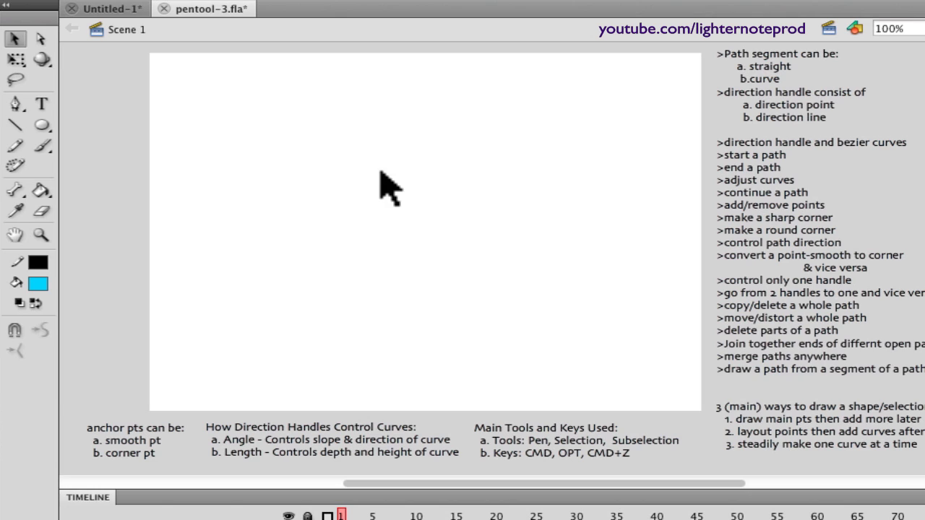
# Draw an open path of four straight segments with the Pen tool across the upper part of the stage.
pyautogui.press('p')
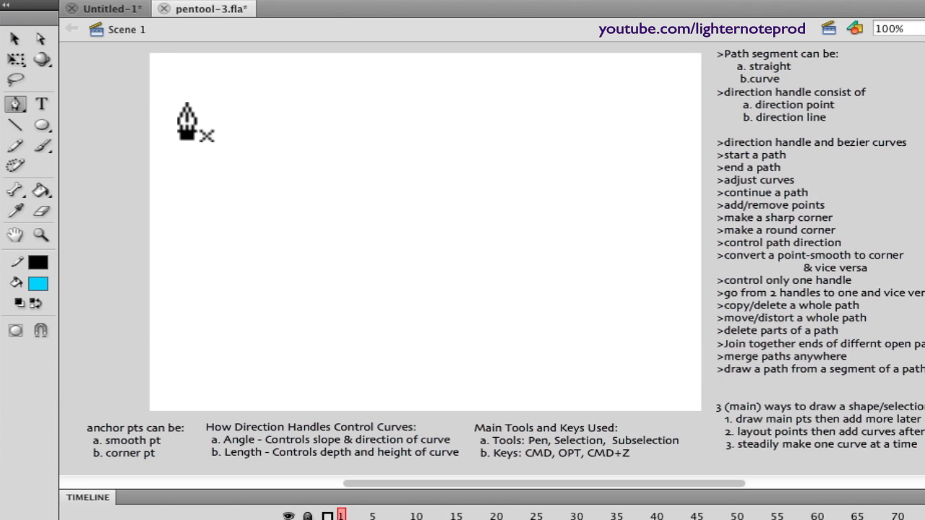
pyautogui.click(183, 93)
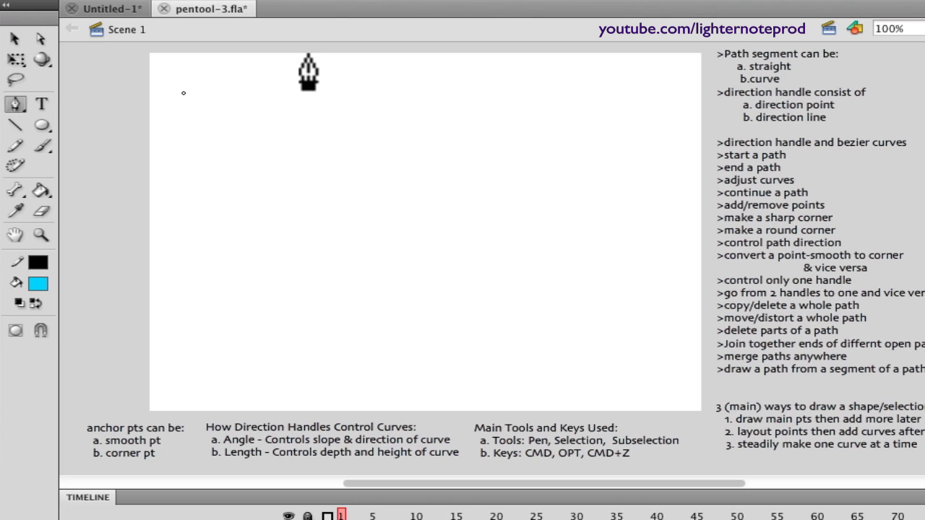
pyautogui.click(323, 82)
pyautogui.click(373, 142)
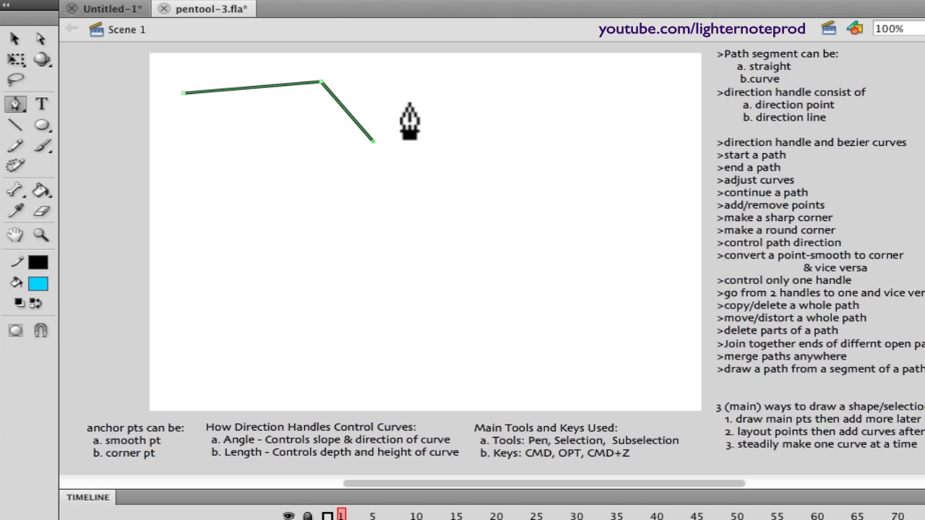
pyautogui.click(478, 103)
# Draw a separate closed shape with eight corner points beneath the first path, ending on its starting anchor point.
pyautogui.press('p')
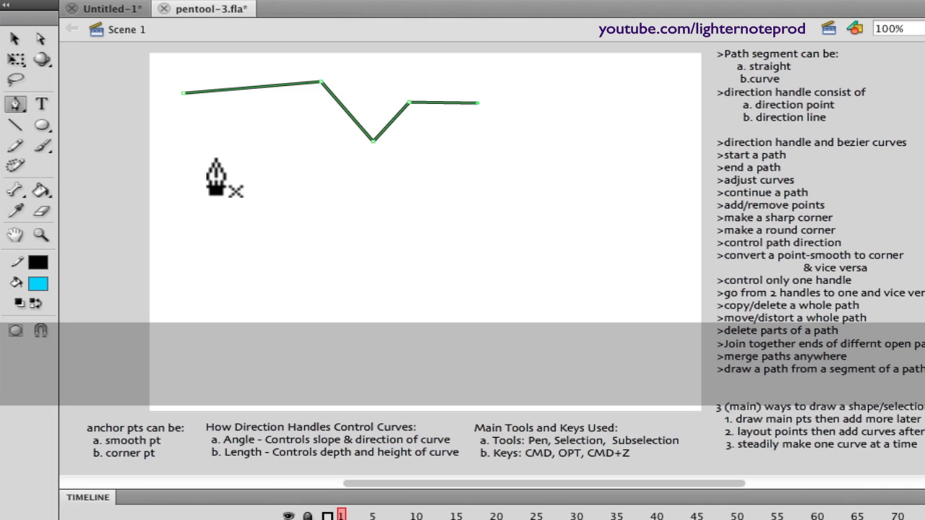
pyautogui.click(193, 172)
pyautogui.click(239, 147)
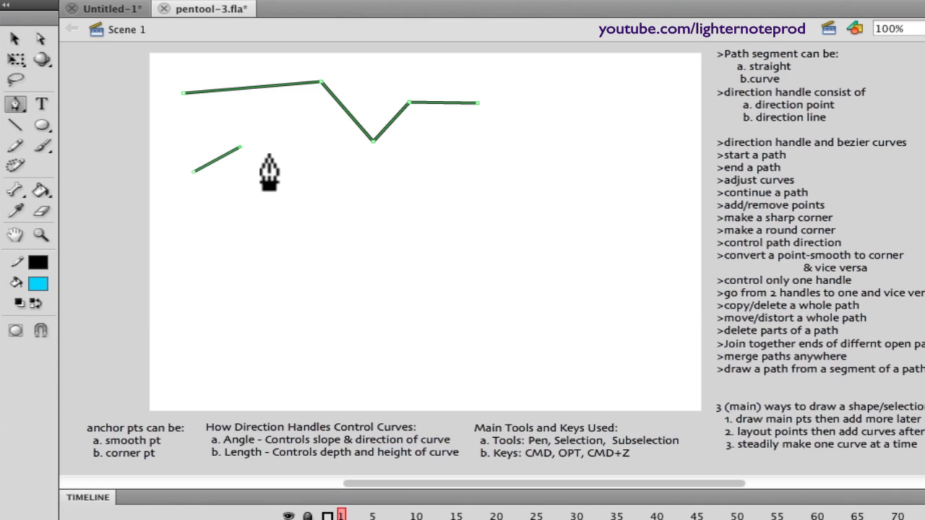
pyautogui.click(297, 165)
pyautogui.click(331, 153)
pyautogui.click(355, 168)
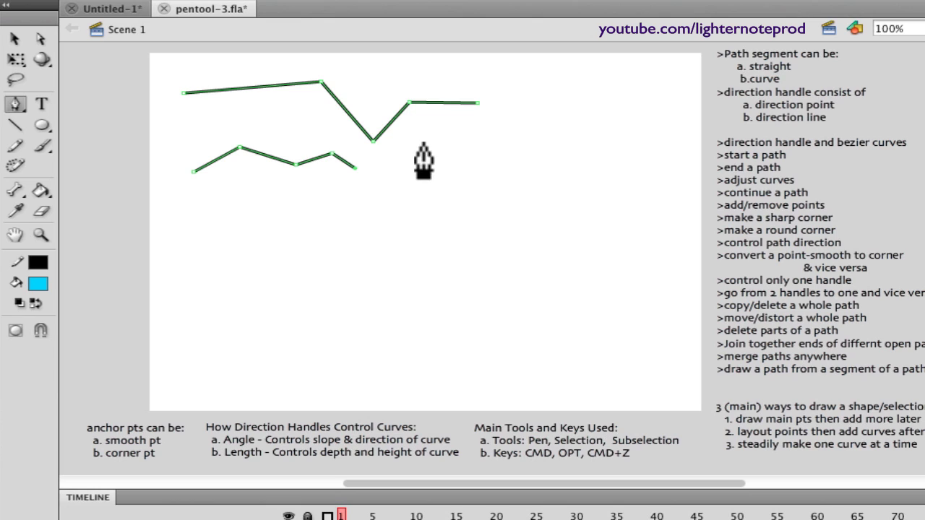
pyautogui.click(423, 142)
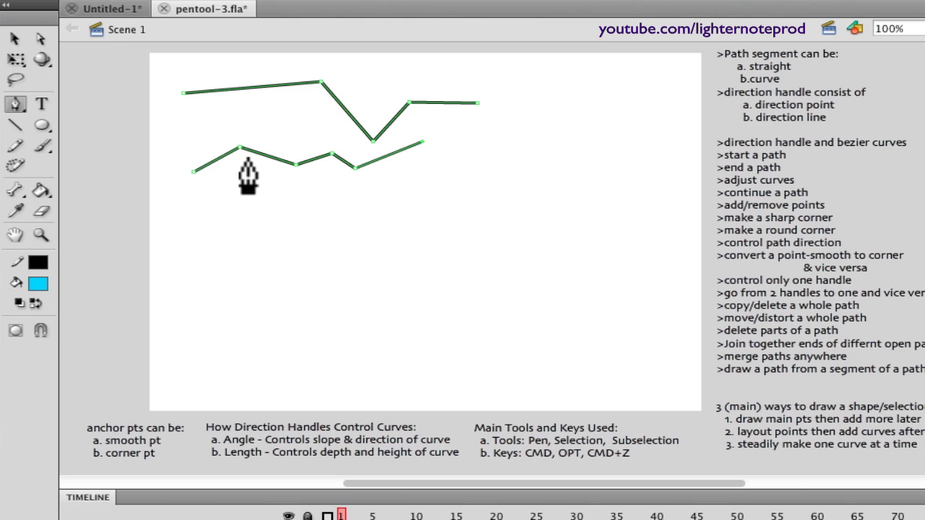
pyautogui.click(459, 191)
pyautogui.click(327, 233)
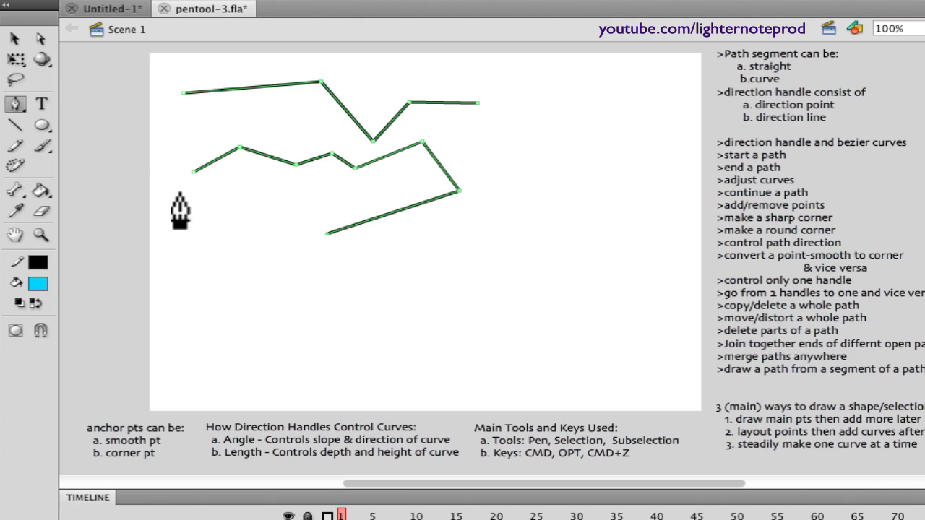
pyautogui.click(194, 172)
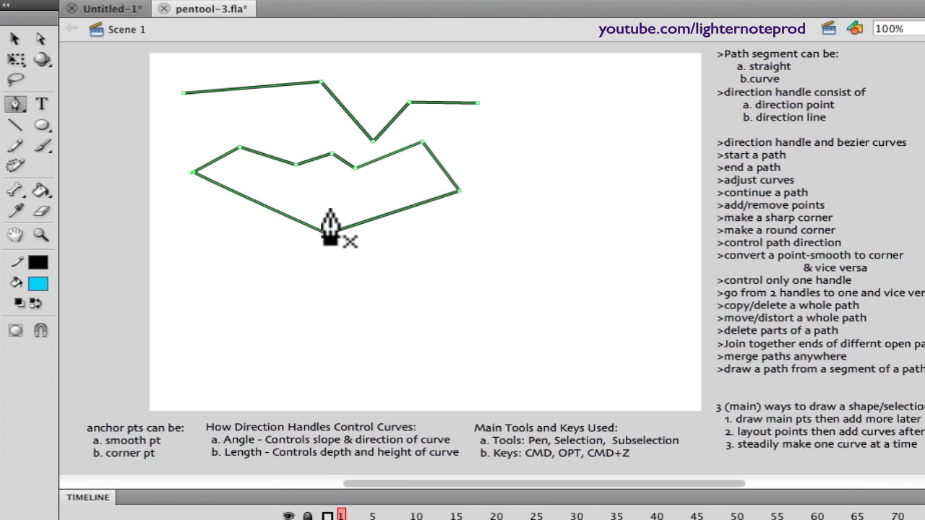
# Draw a separate long open zigzag of straight segments below the closed shape.
pyautogui.click(214, 241)
pyautogui.click(257, 278)
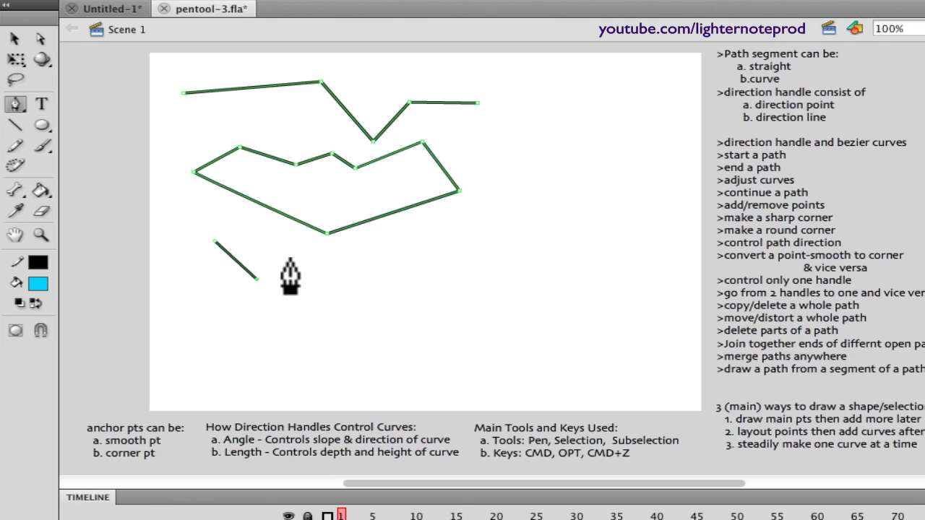
pyautogui.click(289, 258)
pyautogui.click(335, 275)
pyautogui.click(349, 248)
pyautogui.click(411, 267)
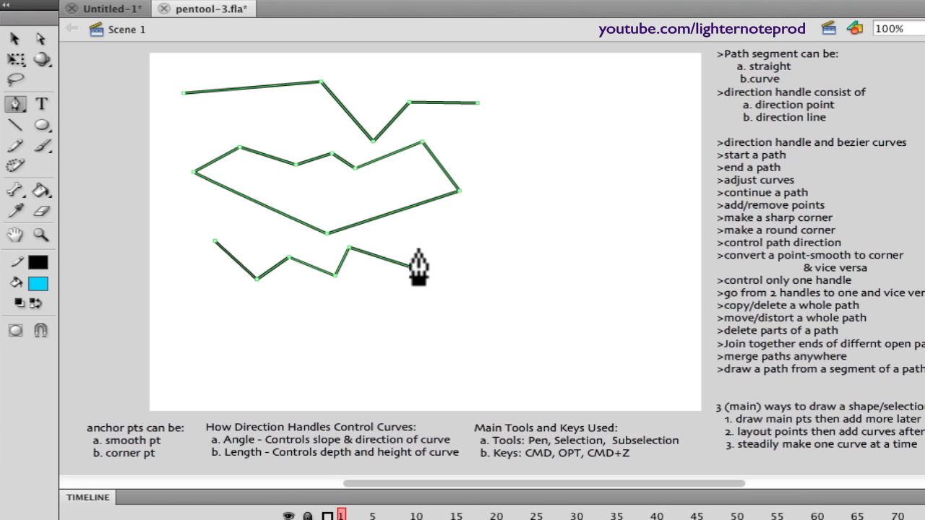
pyautogui.click(494, 267)
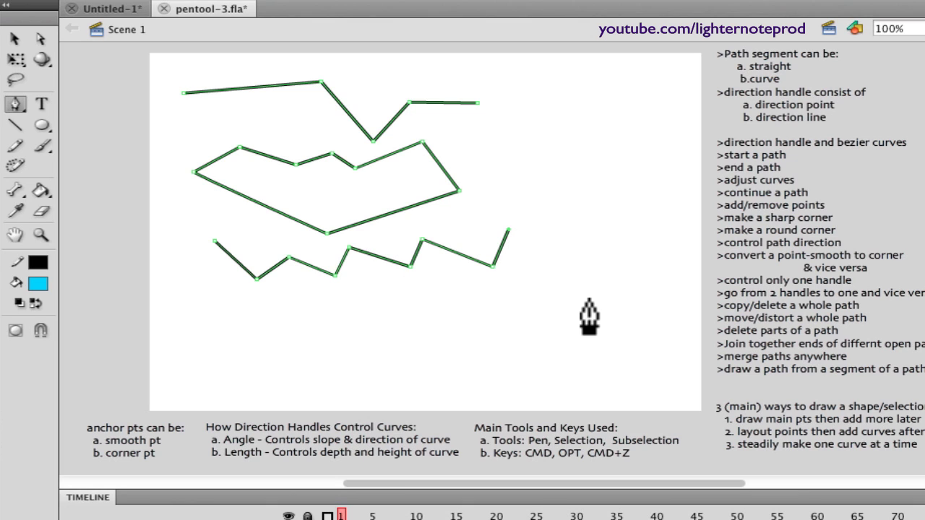
# Draw a separate four-segment zigzag below the long one and a separate short, nearly horizontal line to its right.
pyautogui.press('p')
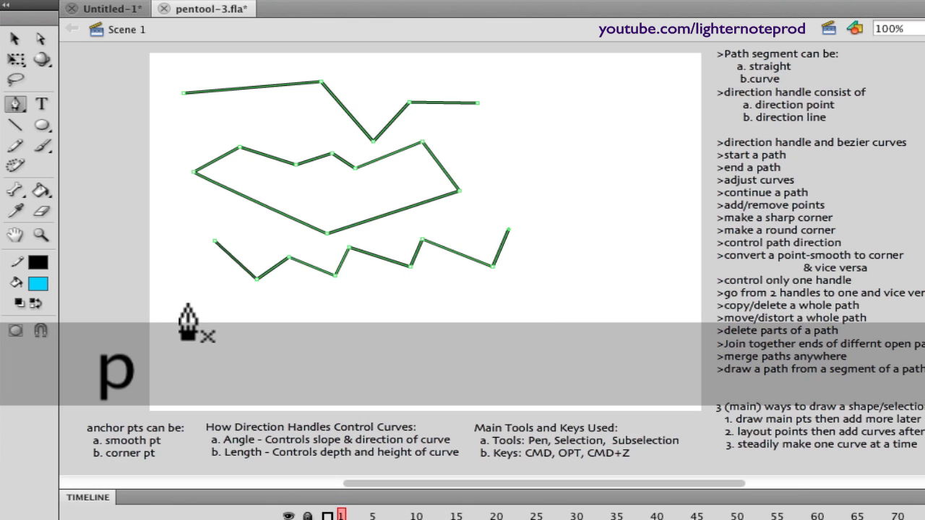
pyautogui.click(199, 301)
pyautogui.click(260, 311)
pyautogui.click(277, 294)
pyautogui.click(309, 303)
pyautogui.click(333, 296)
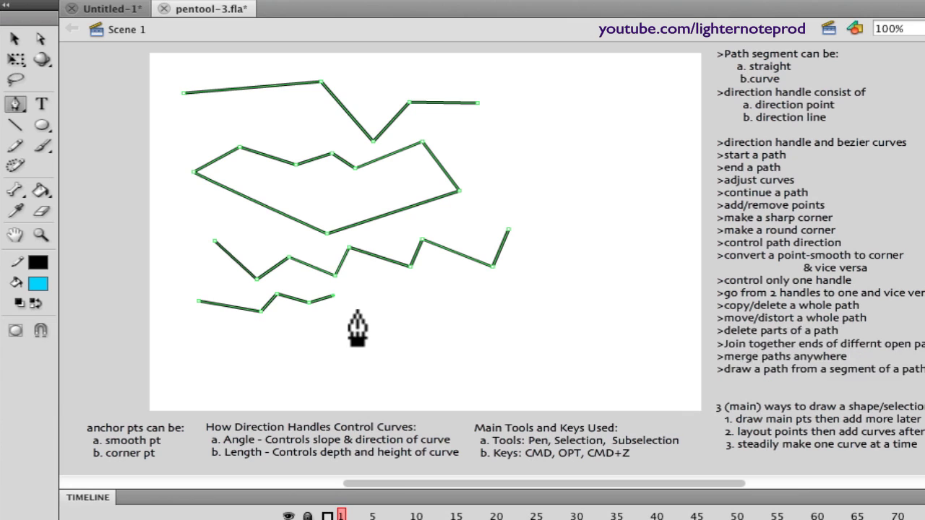
pyautogui.press('p')
pyautogui.click(386, 307)
pyautogui.click(425, 307)
# Draw a separate small zigzag of three straight segments near the bottom middle of the stage.
pyautogui.press('p')
pyautogui.click(308, 332)
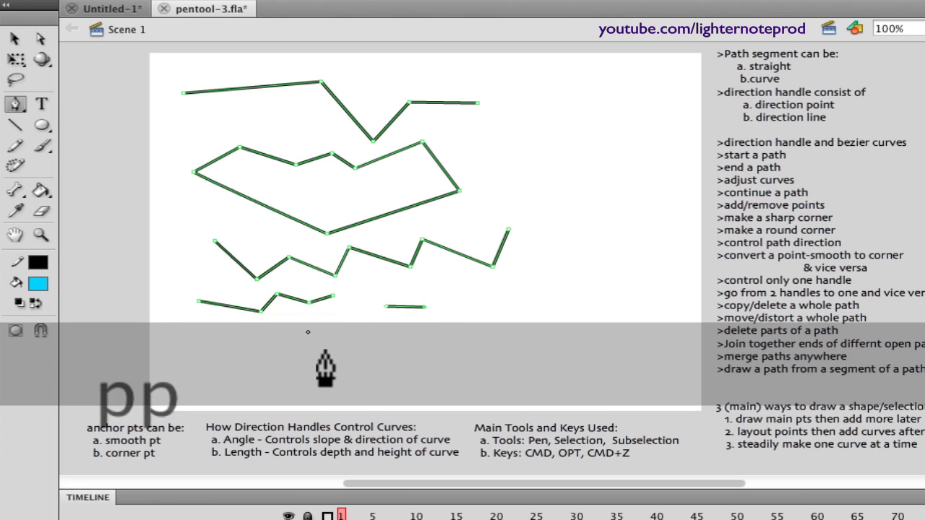
pyautogui.click(328, 352)
pyautogui.click(346, 330)
pyautogui.click(378, 349)
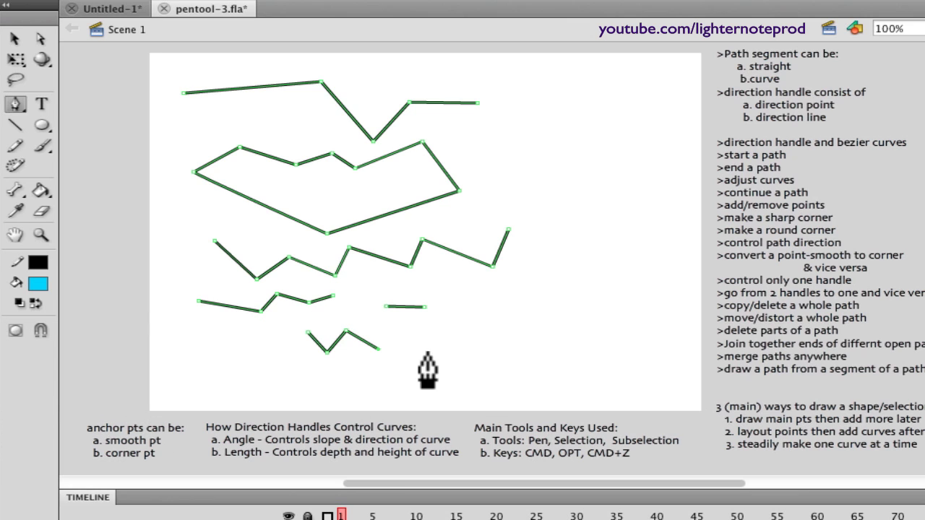
# Draw a separate, nearly horizontal line near the stage's lower right and a separate steep two-segment path above it, and end drawing.
pyautogui.press('p')
pyautogui.click(458, 330)
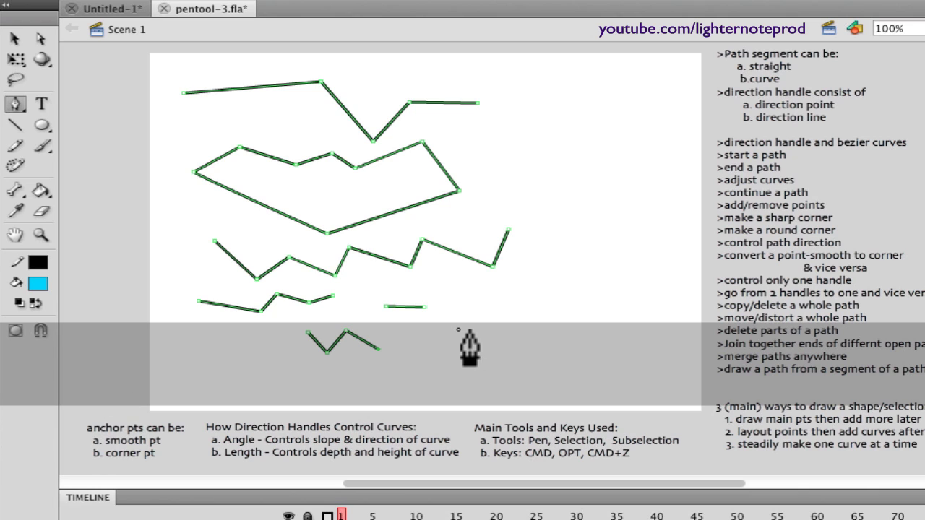
pyautogui.click(553, 324)
pyautogui.click(585, 230)
pyautogui.click(597, 189)
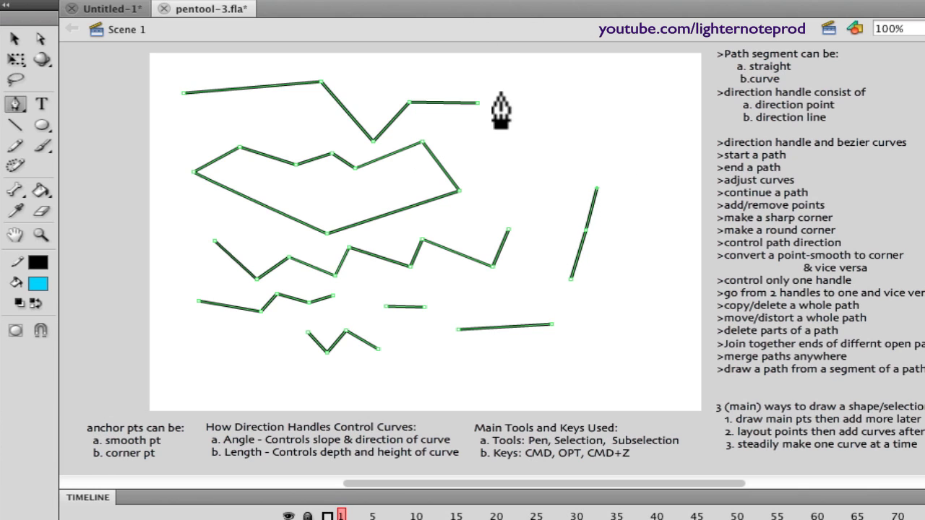
pyautogui.press('v')
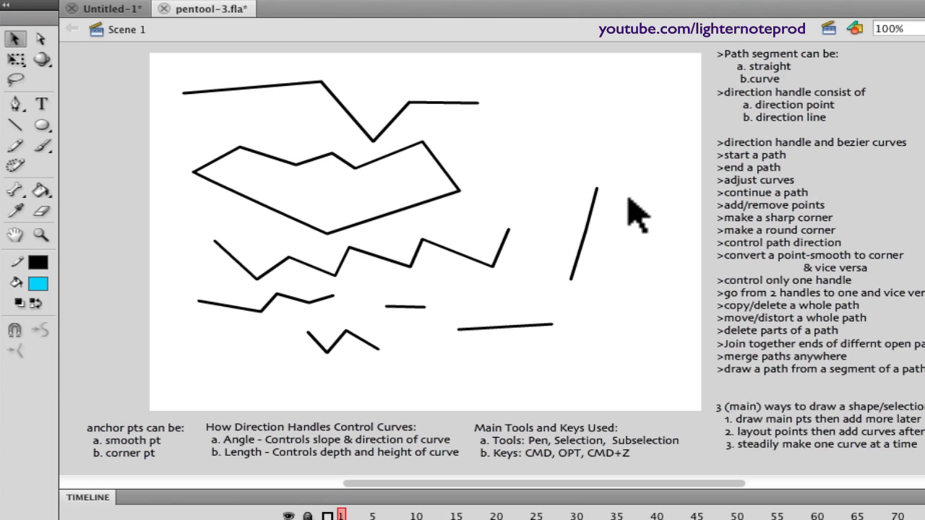
# Continue the topmost path from its right endpoint with three more straight segments that hook back to the left, and end it.
pyautogui.press('p')
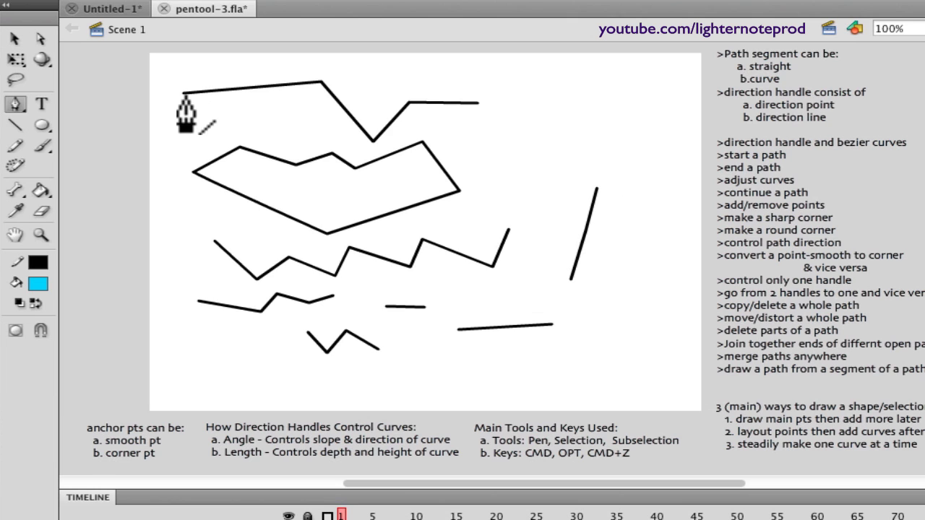
pyautogui.click(480, 104)
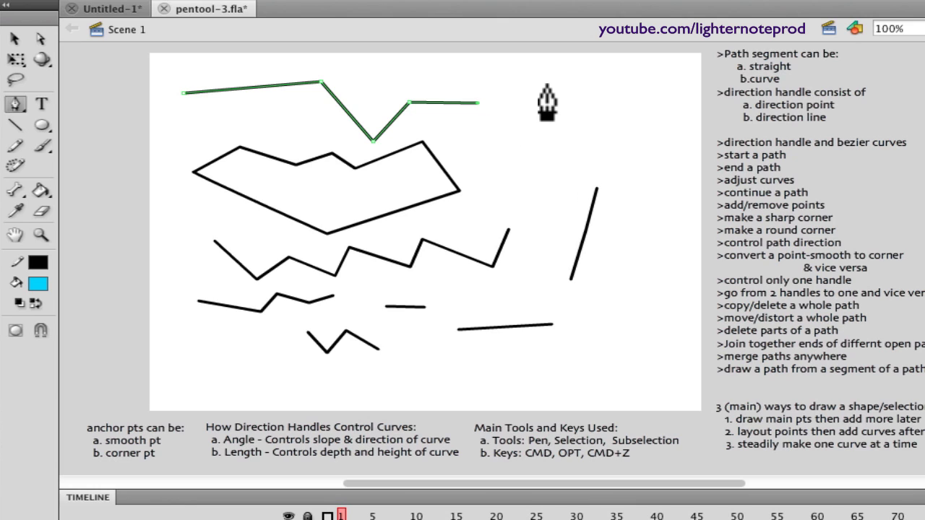
pyautogui.click(579, 92)
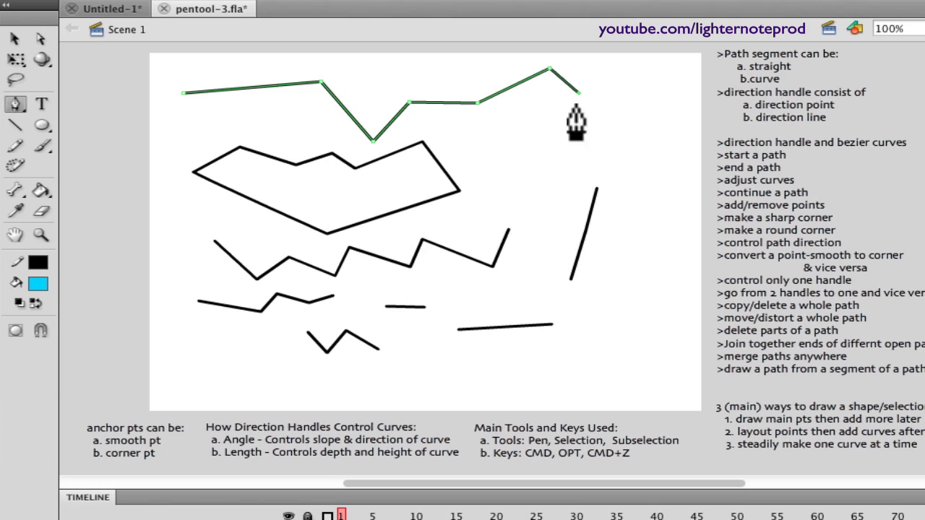
pyautogui.click(549, 120)
pyautogui.press('v')
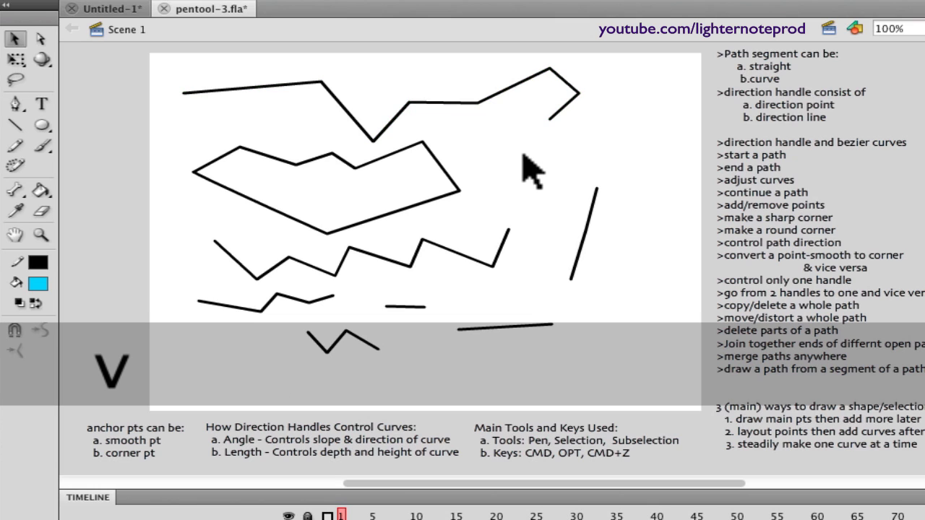
# Try to join the topmost path's hooked end to the right end of the nearly horizontal lower line, and undo the connection.
pyautogui.press('p')
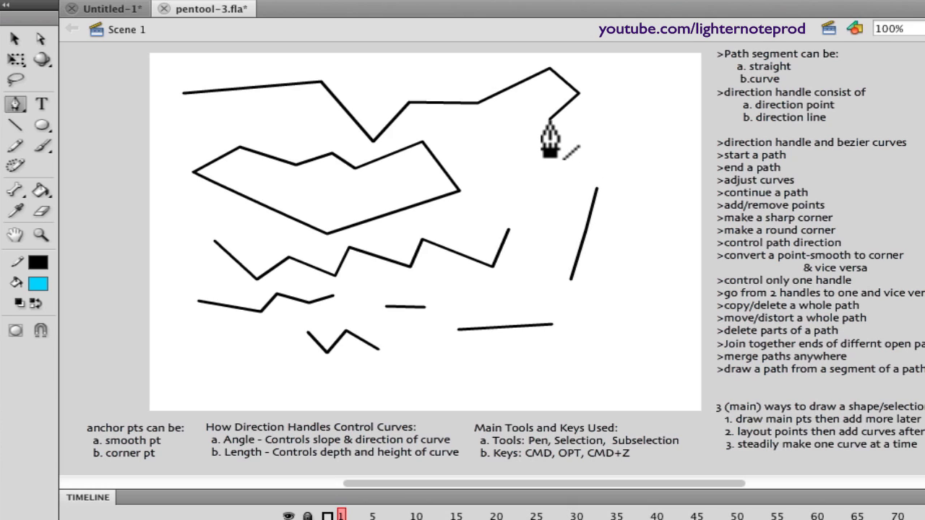
pyautogui.click(550, 120)
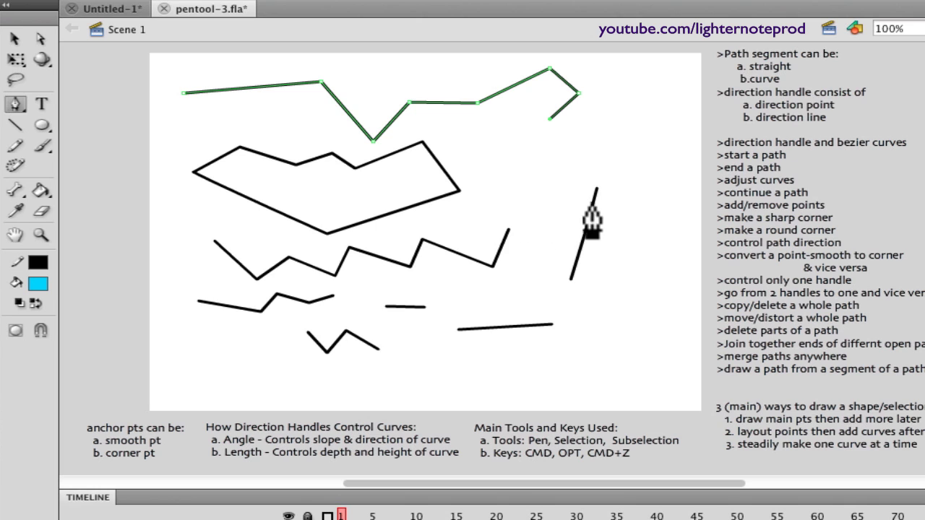
pyautogui.click(552, 326)
pyautogui.press('super+z')
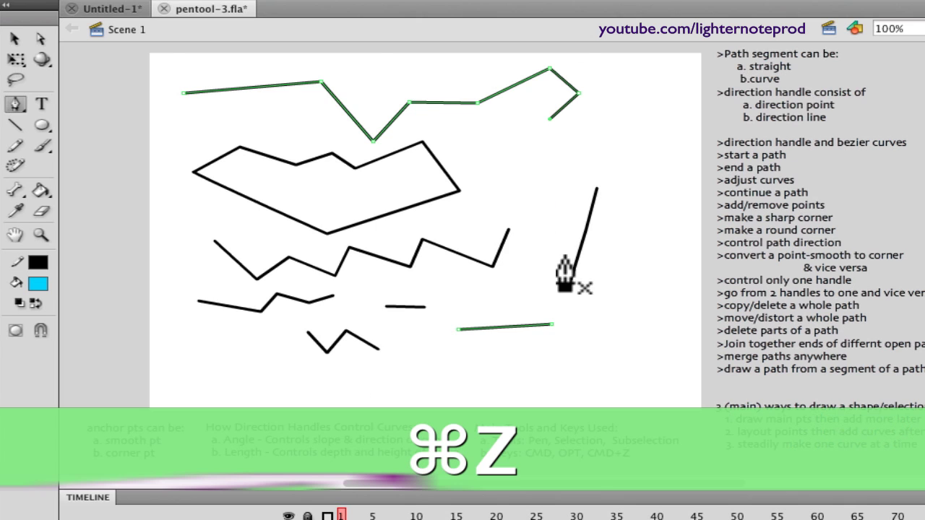
# Try to join the steep path's upper end to the topmost path's hooked end, and undo the connection.
pyautogui.click(596, 189)
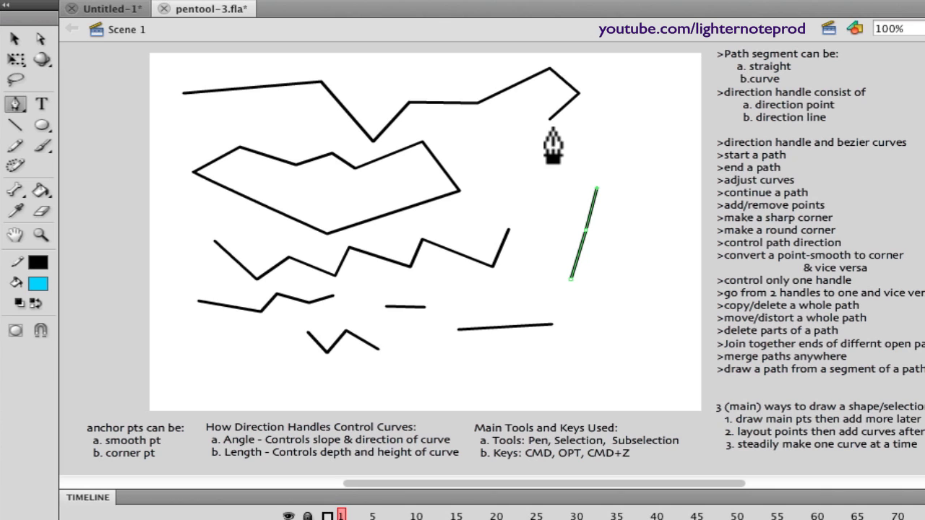
pyautogui.click(550, 120)
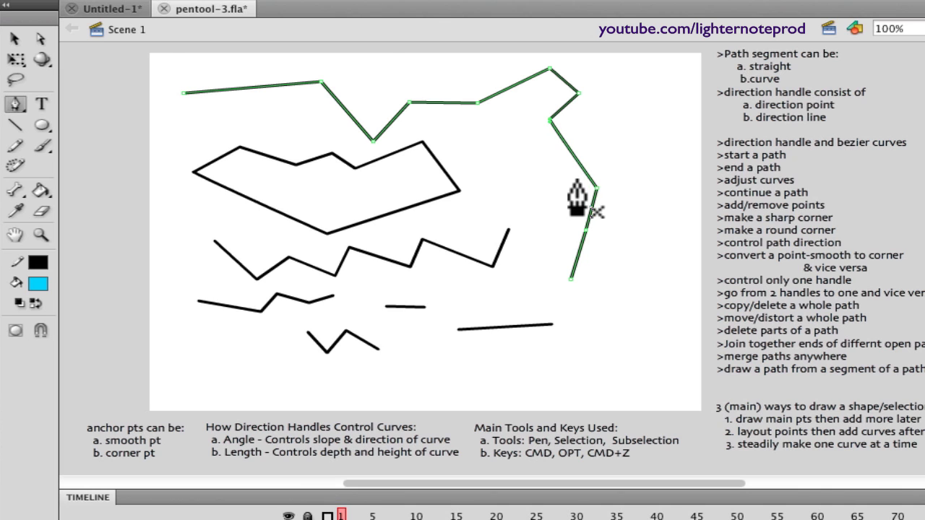
pyautogui.press('super+z')
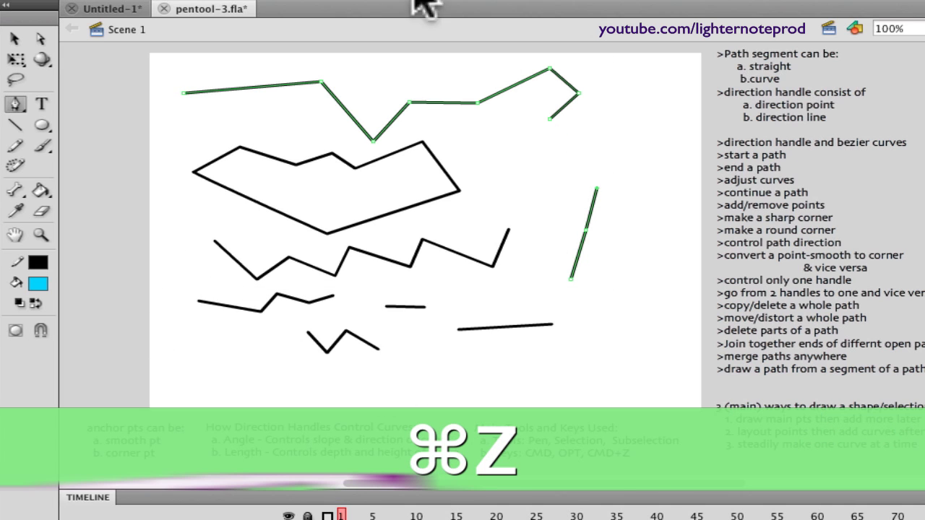
pyautogui.press('v')
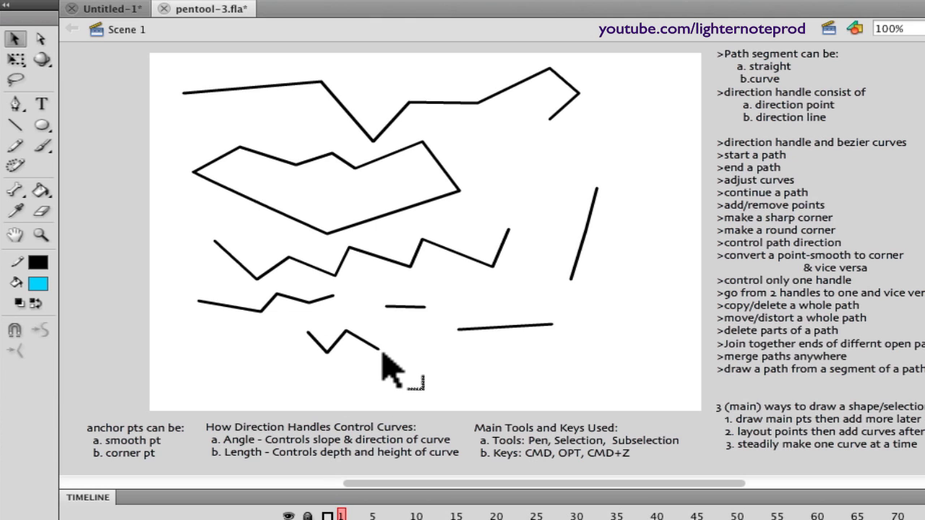
# Join the right end of the small bottom zigzag to the left start of the topmost path with a straight segment.
pyautogui.press('p')
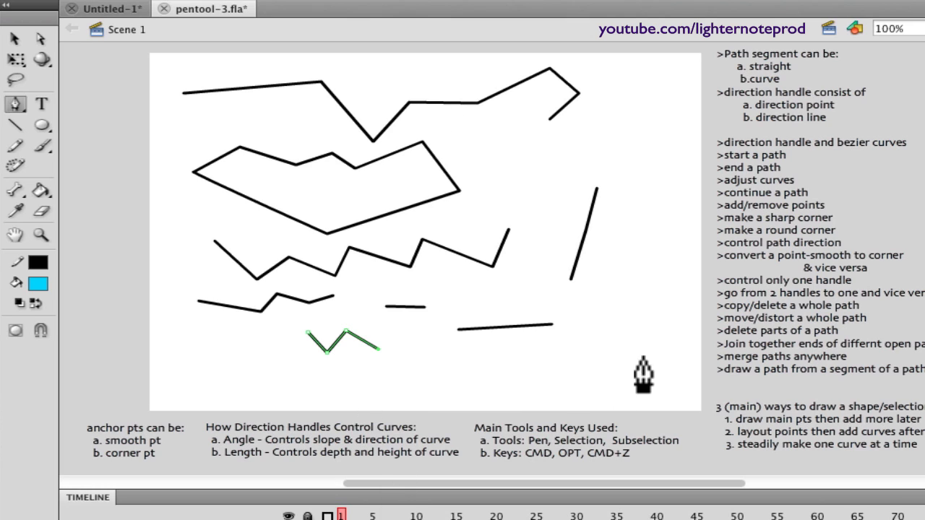
pyautogui.click(183, 93)
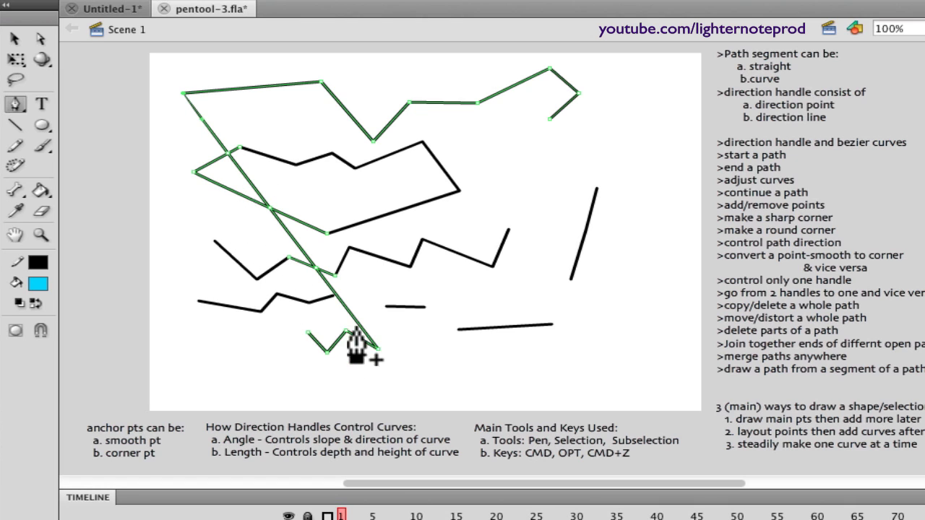
pyautogui.press('v')
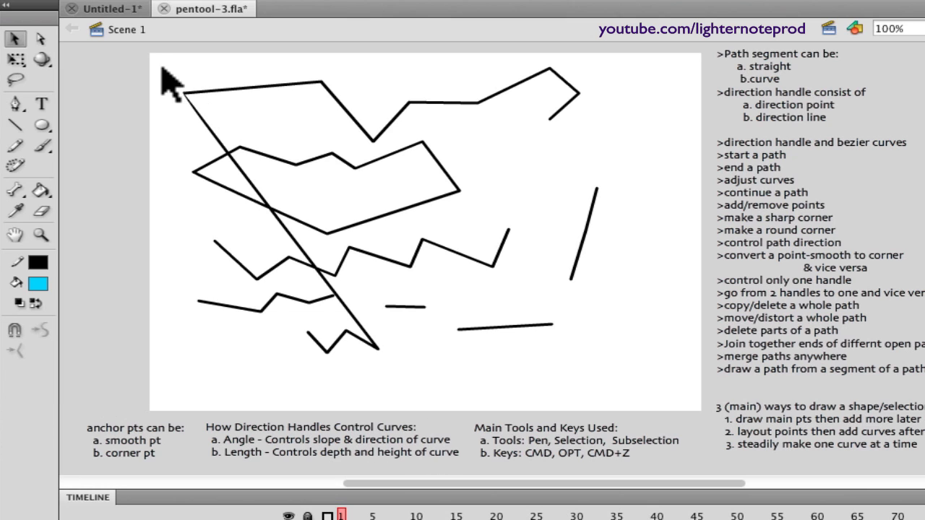
# Select all the paths on the stage and delete them.
pyautogui.press('v')
pyautogui.moveTo(159, 67)
pyautogui.mouseDown()
pyautogui.moveTo(157, 143)
pyautogui.moveTo(268, 354)
pyautogui.moveTo(665, 418)
pyautogui.mouseUp()
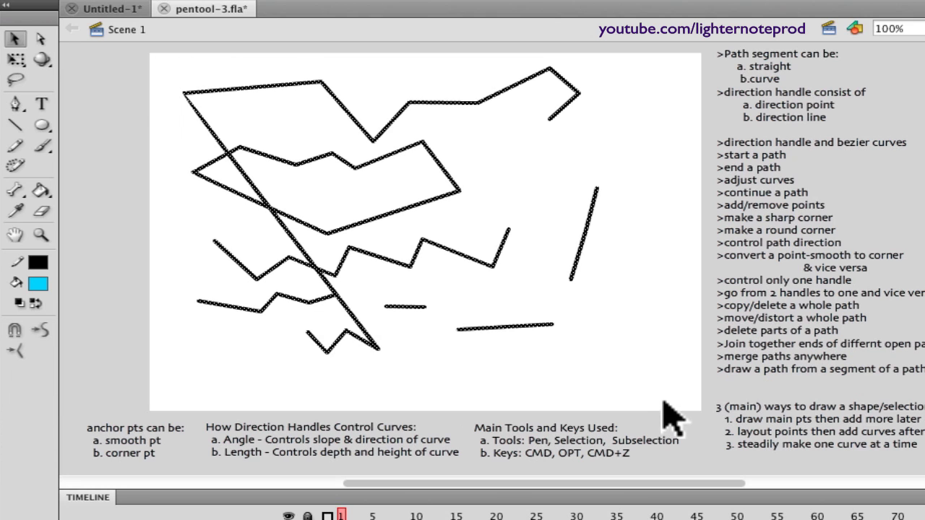
pyautogui.press('Delete')
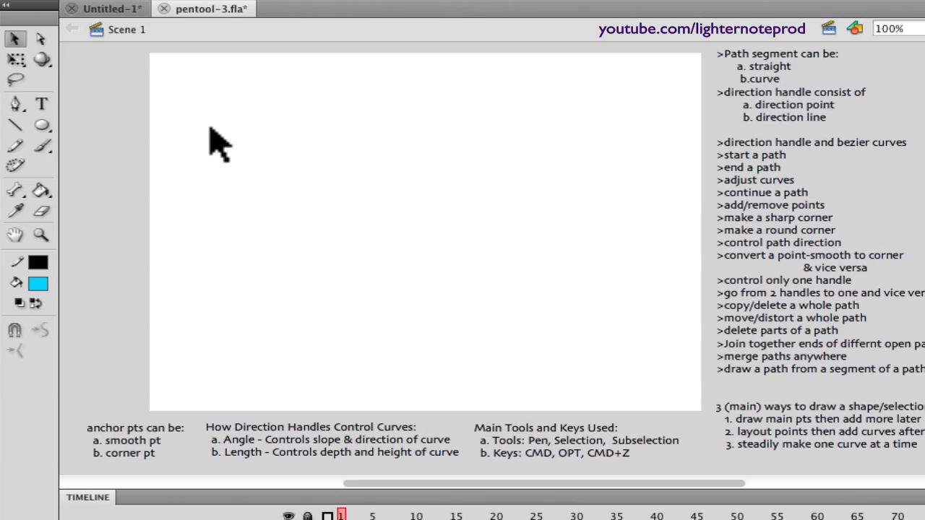
# Draw an open M-shaped path of four straight segments with the Pen tool in the stage's upper left area.
pyautogui.press('p')
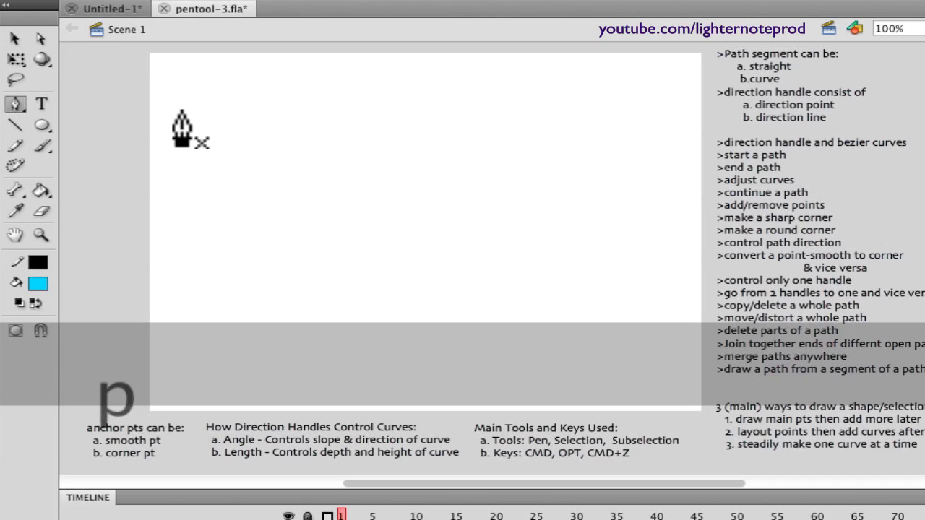
pyautogui.click(245, 90)
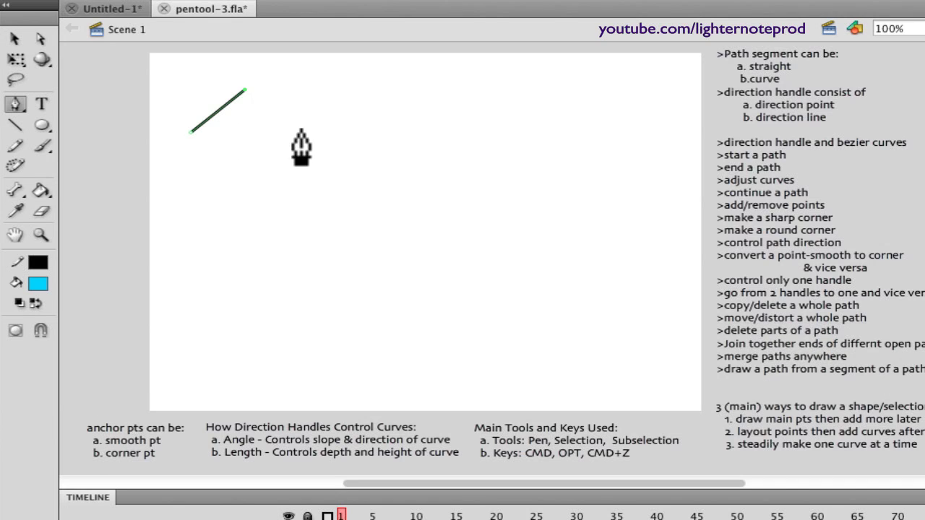
pyautogui.click(300, 128)
pyautogui.click(335, 88)
pyautogui.click(396, 131)
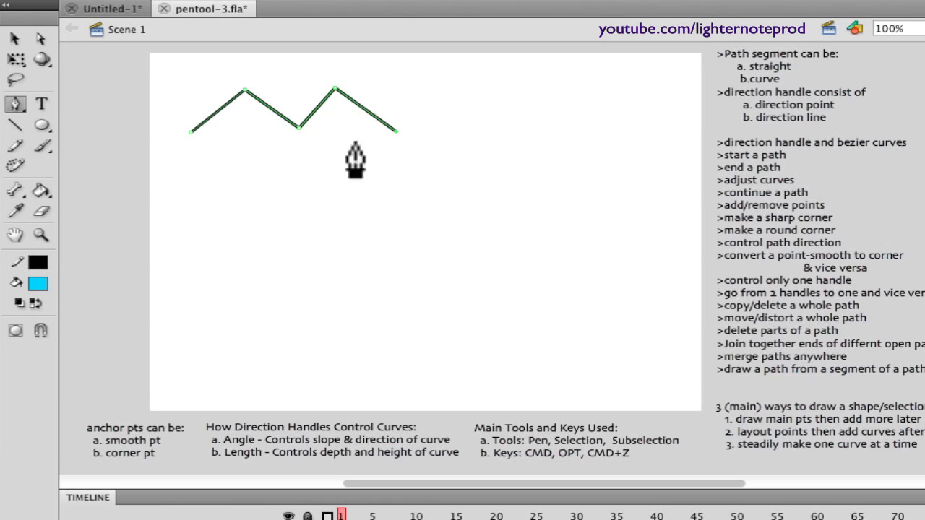
# Extend the M-shaped path with a long segment from its right end to below its start, and undo that segment.
pyautogui.click(196, 193)
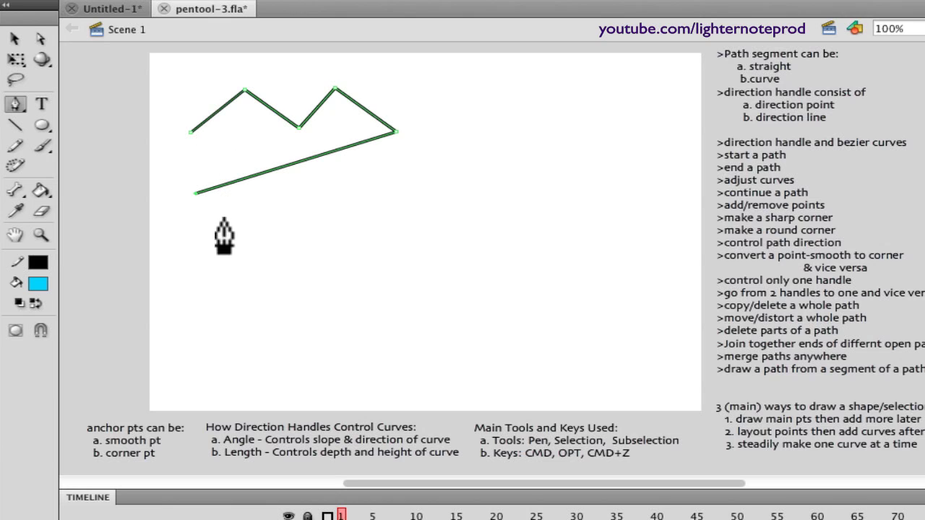
pyautogui.press('super+z')
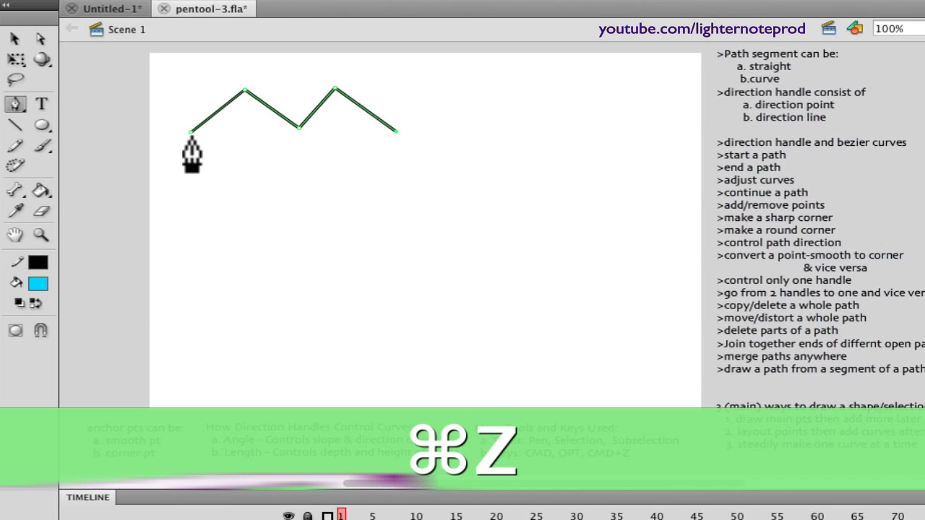